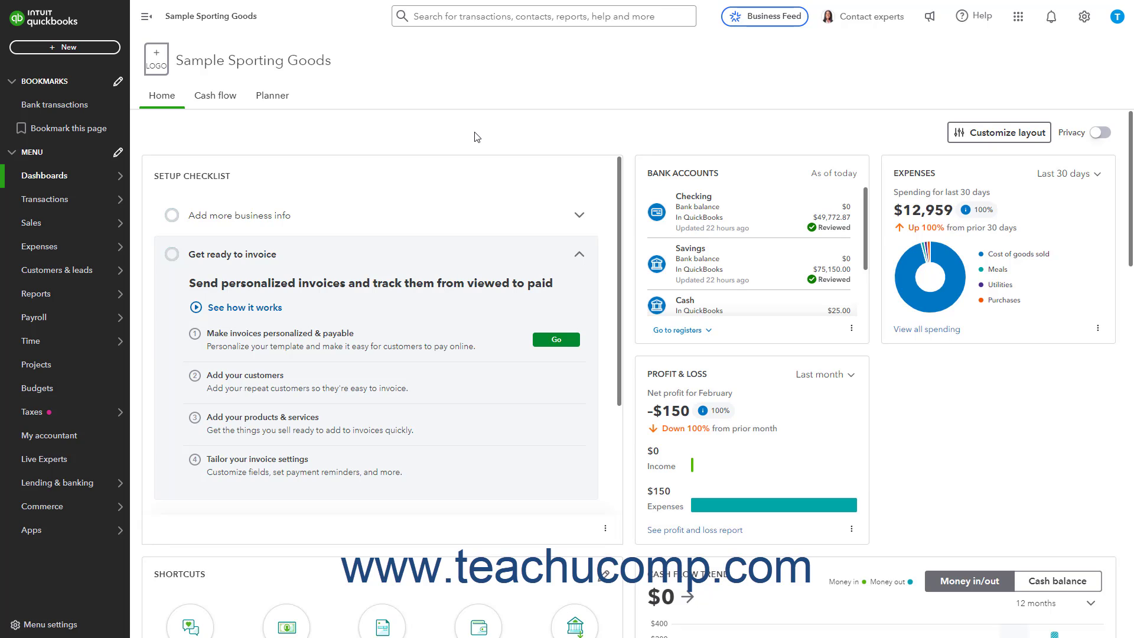
# Open the Receipts page of the Transactions area
pyautogui.moveTo(59, 201)
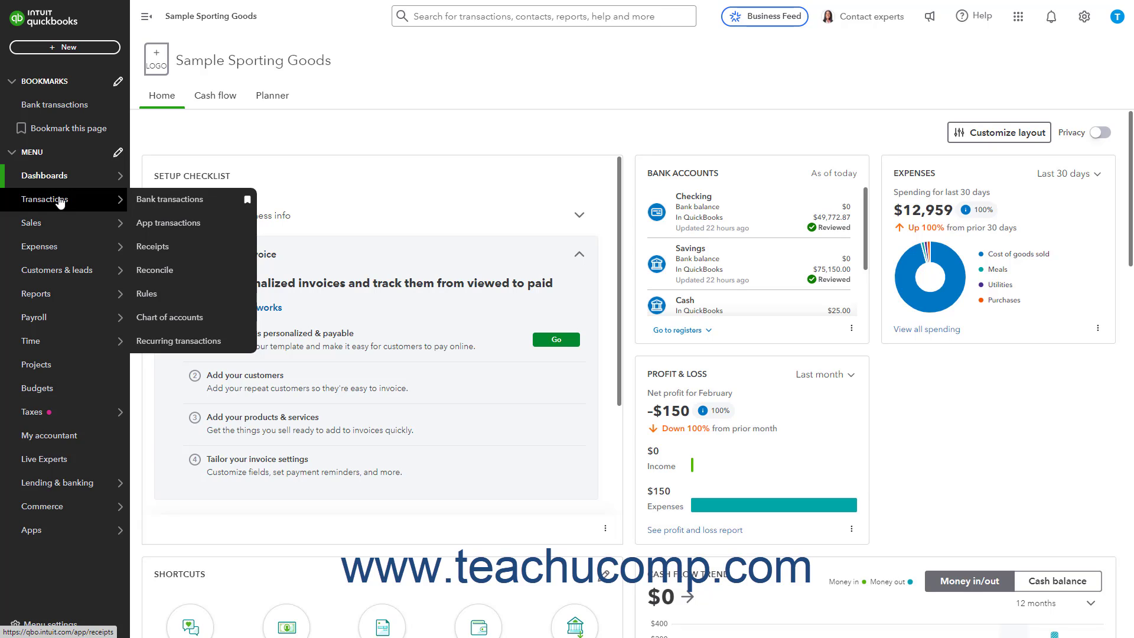
pyautogui.click(165, 248)
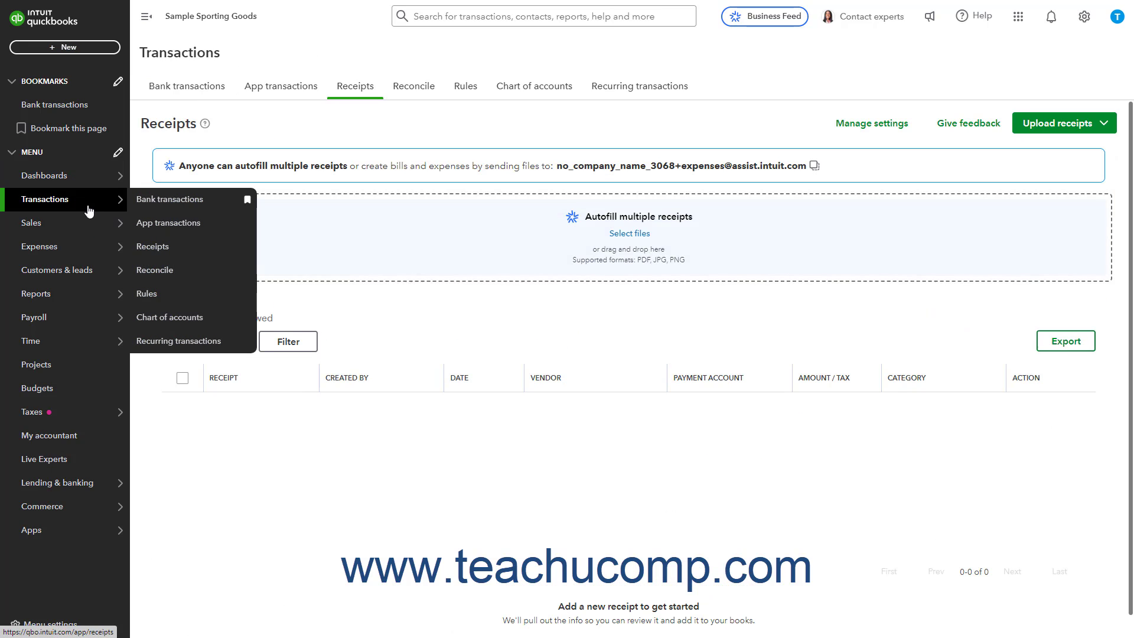
pyautogui.click(363, 92)
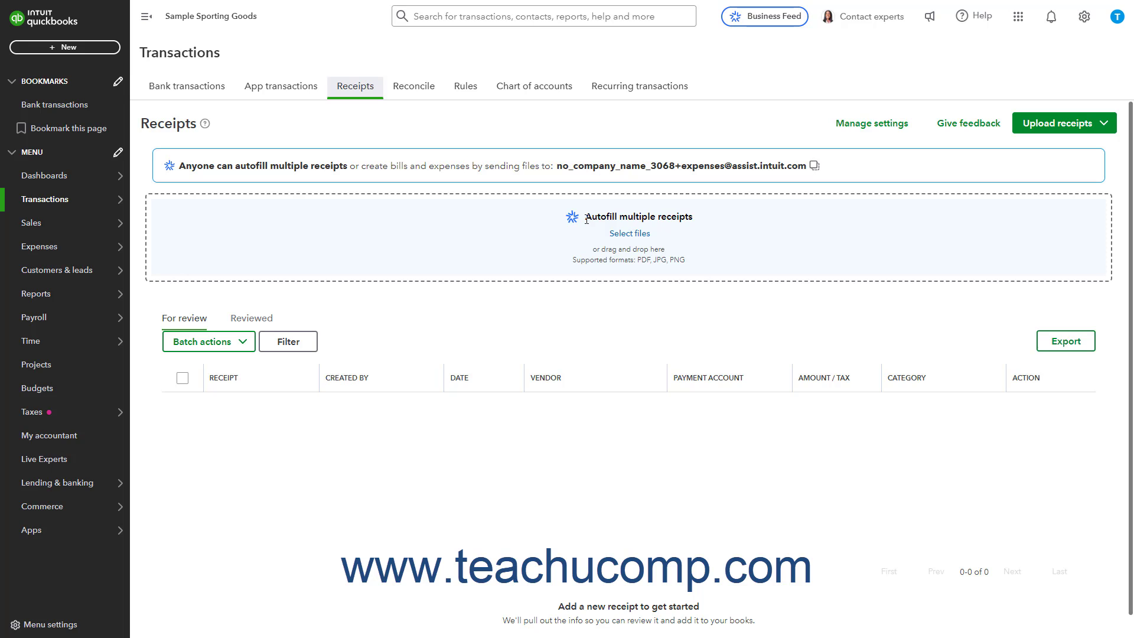
# Look over the file-selection and Google Drive upload options for receipts, and copy the receipt-forwarding email address
pyautogui.click(626, 238)
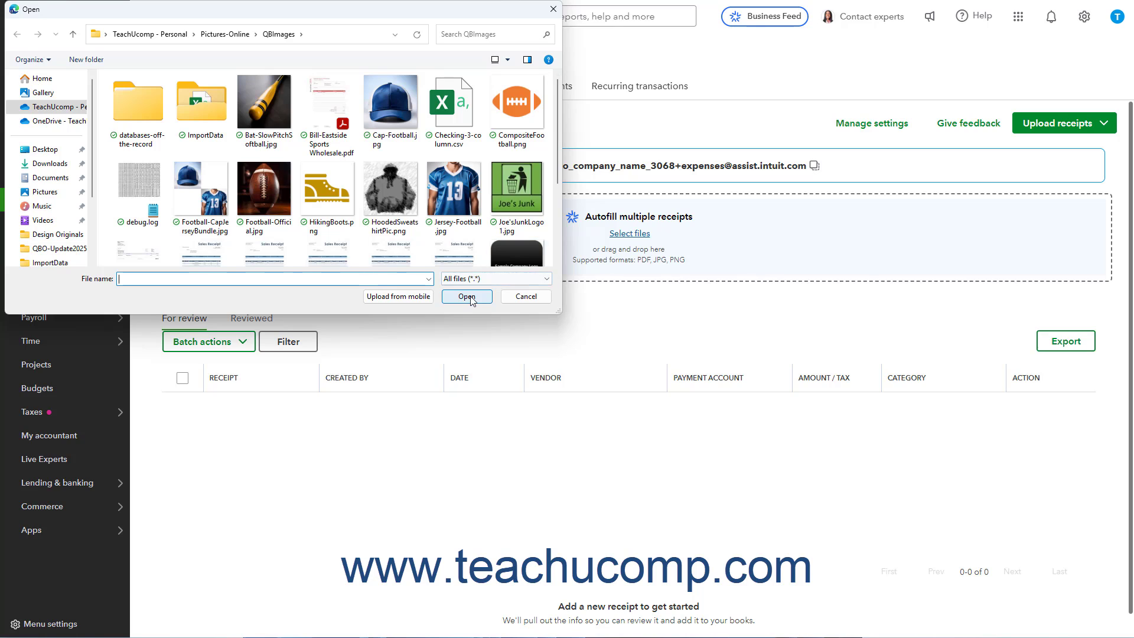
pyautogui.click(525, 297)
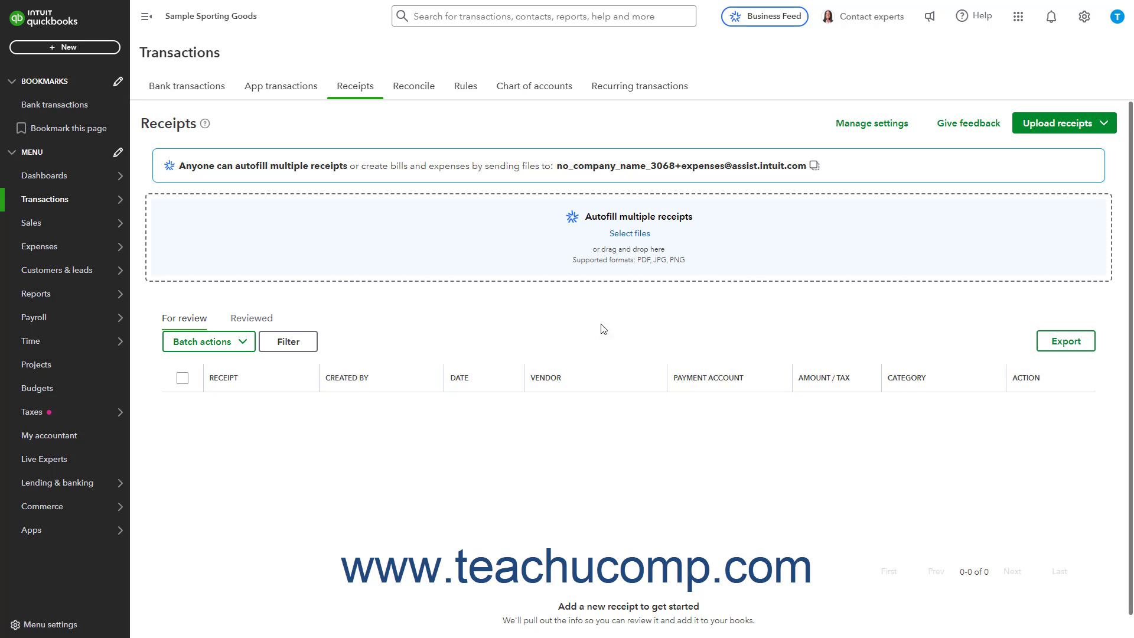
pyautogui.click(1038, 125)
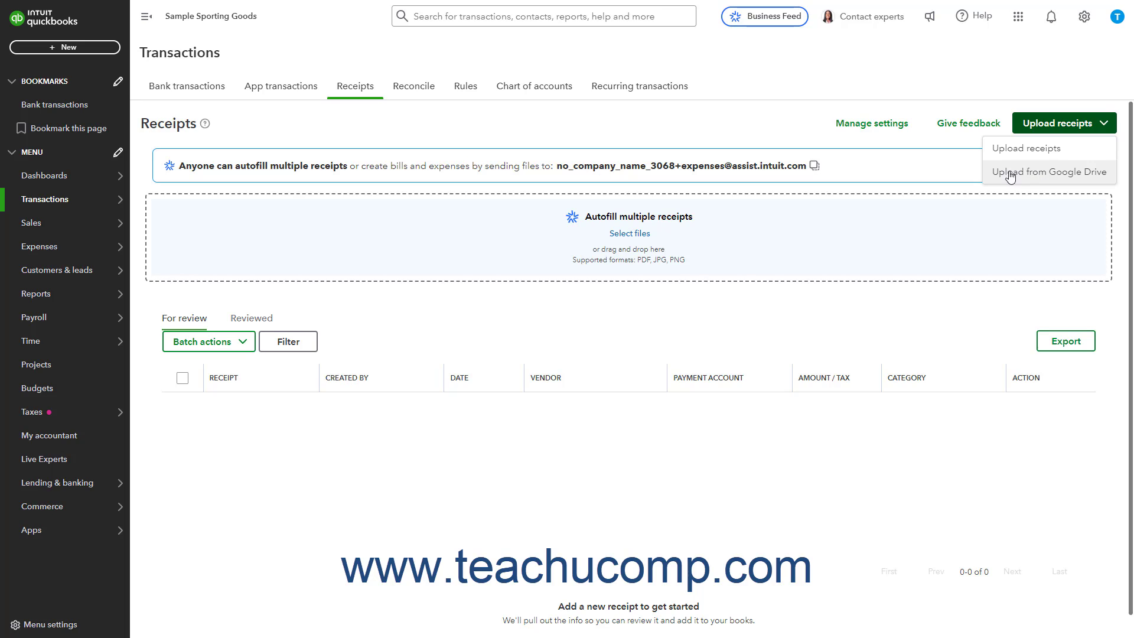
pyautogui.click(921, 169)
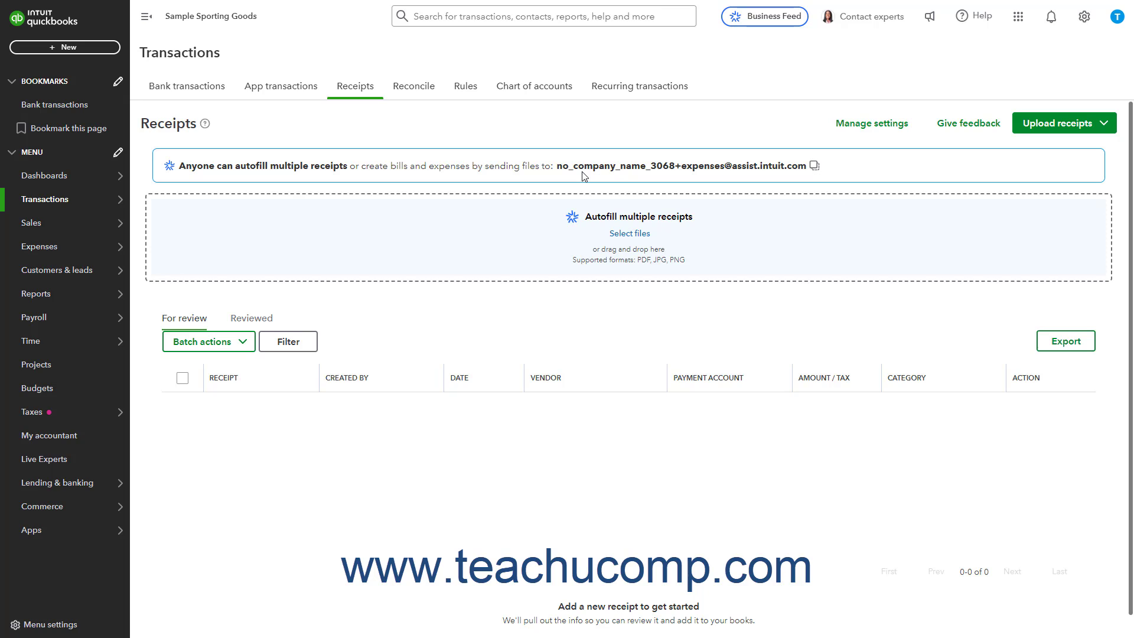
pyautogui.click(815, 168)
# Upload Bill-Eastside Sports Wholesale.pdf, Lawn Bill.pdf and LunchReceipt-3-12-25.pdf together for autofill
pyautogui.click(629, 234)
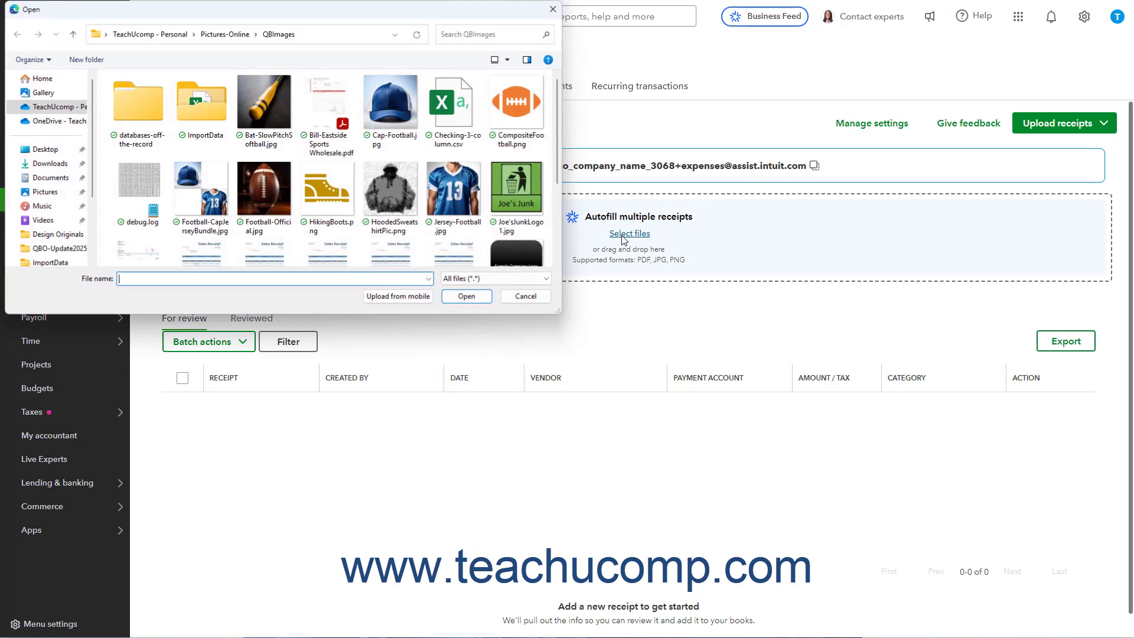
pyautogui.click(342, 102)
pyautogui.scroll(-1, 297, 203)
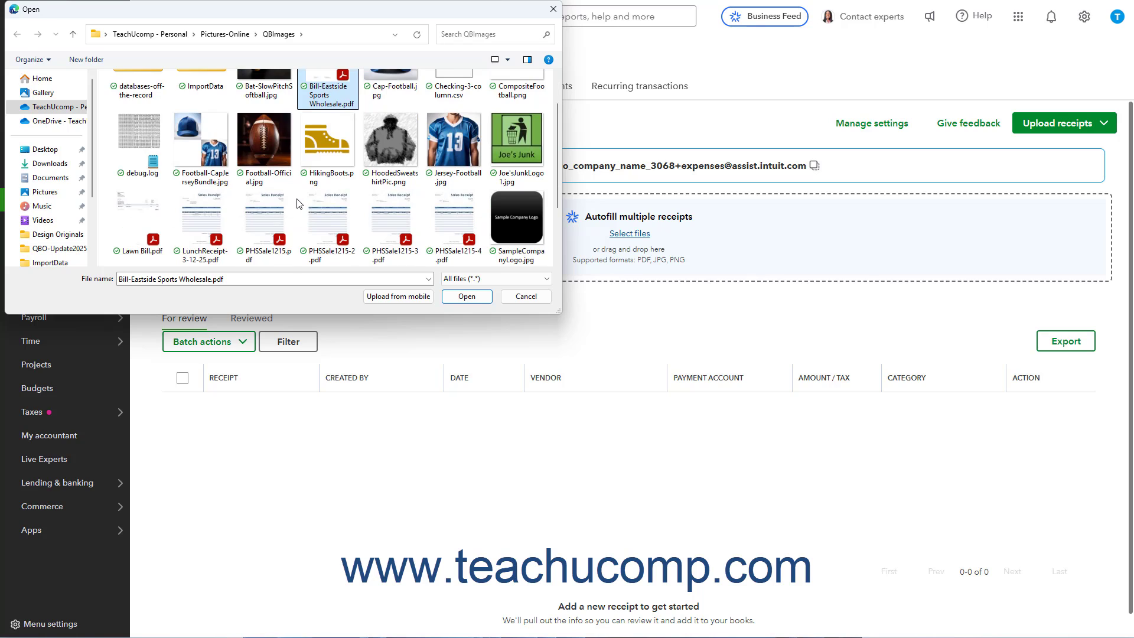
pyautogui.keyDown('ctrl'); pyautogui.click(147, 230); pyautogui.keyUp('ctrl')
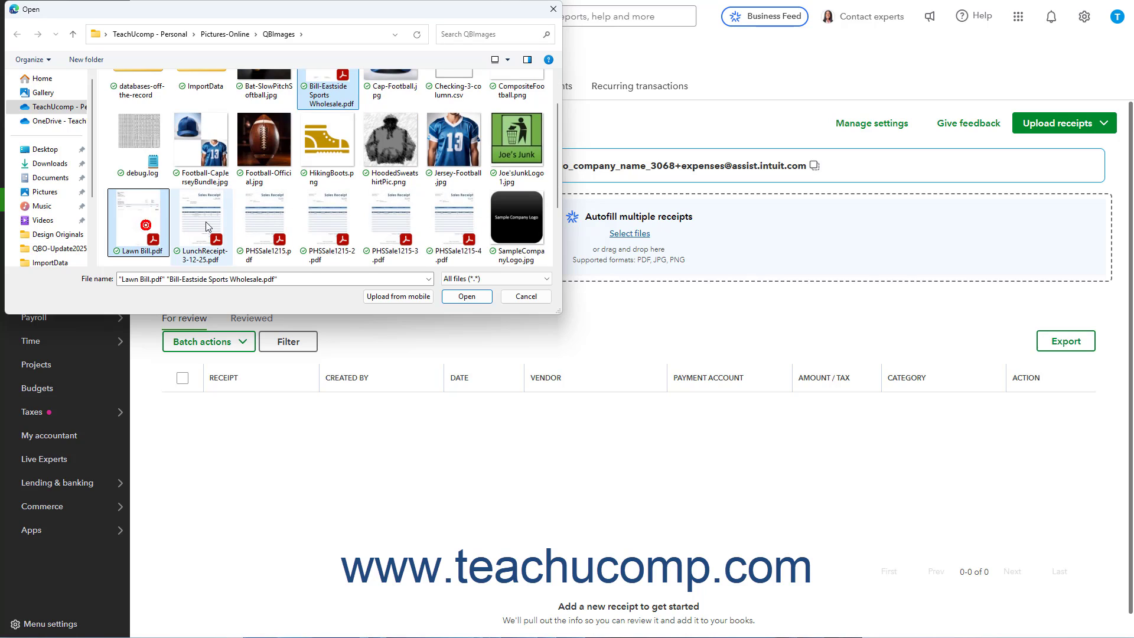
pyautogui.keyDown('ctrl'); pyautogui.click(206, 221); pyautogui.keyUp('ctrl')
pyautogui.click(466, 296)
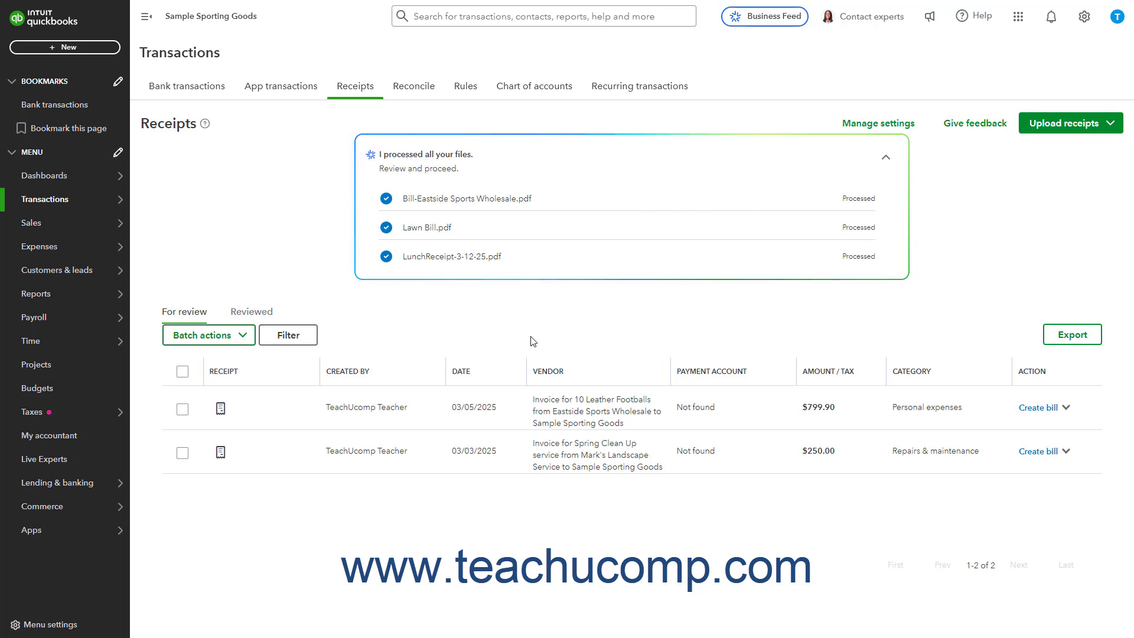
# Look at the For review and Reviewed receipt lists, ending on For review
pyautogui.click(190, 317)
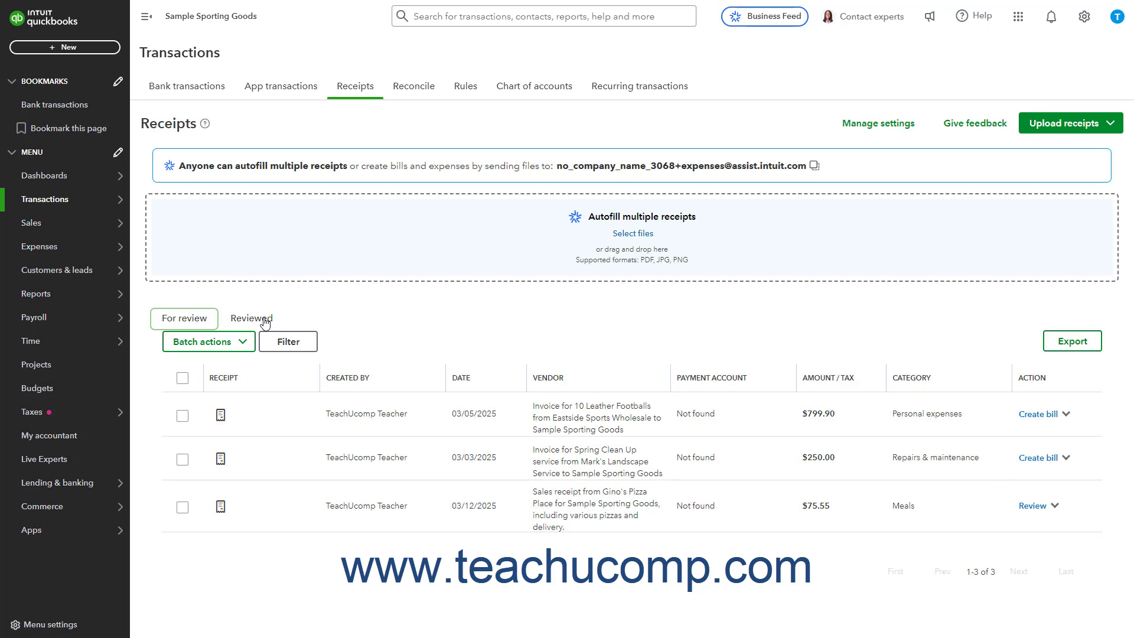
pyautogui.click(262, 319)
pyautogui.click(196, 319)
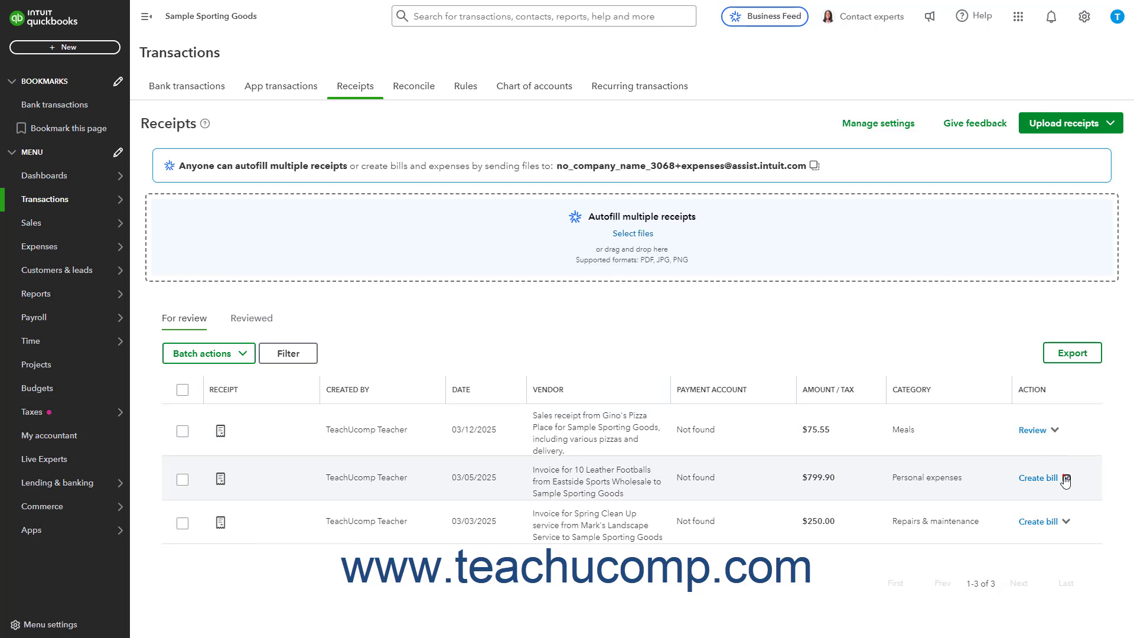
# Open the Eastside Sports Wholesale receipt for review and check its transaction type choices, keeping Bill
pyautogui.click(1066, 479)
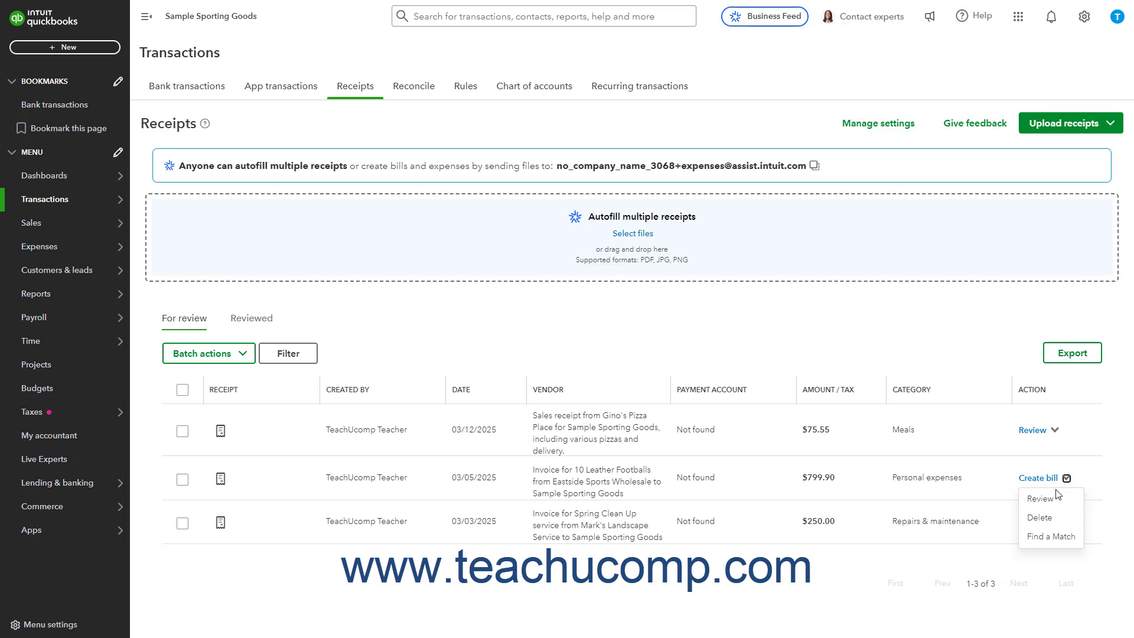
pyautogui.click(1050, 499)
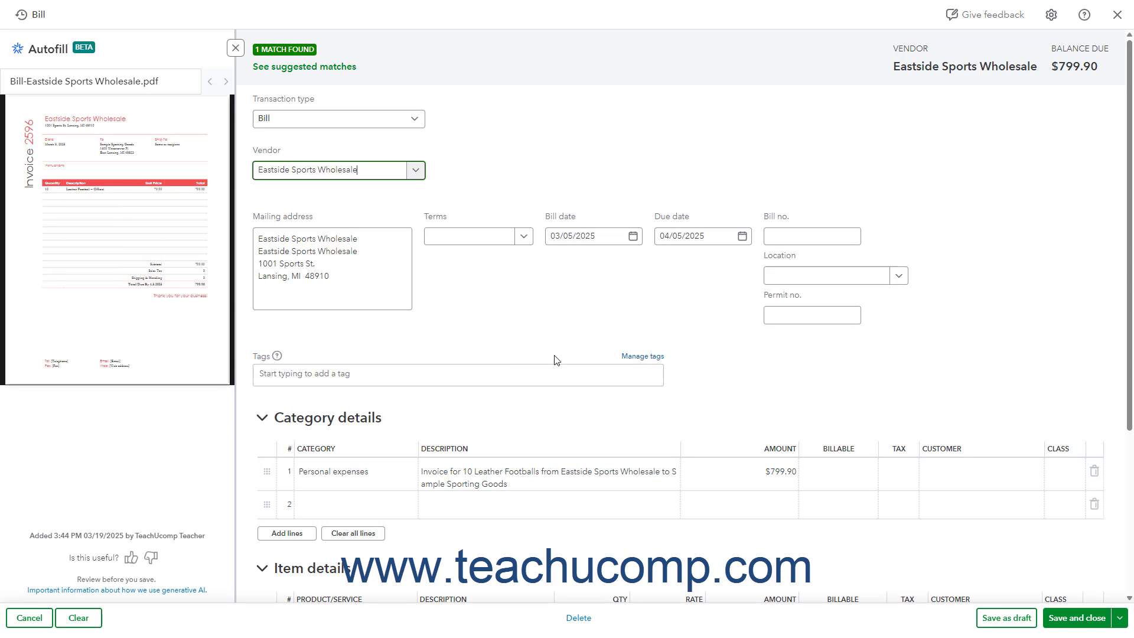
pyautogui.moveTo(165, 237)
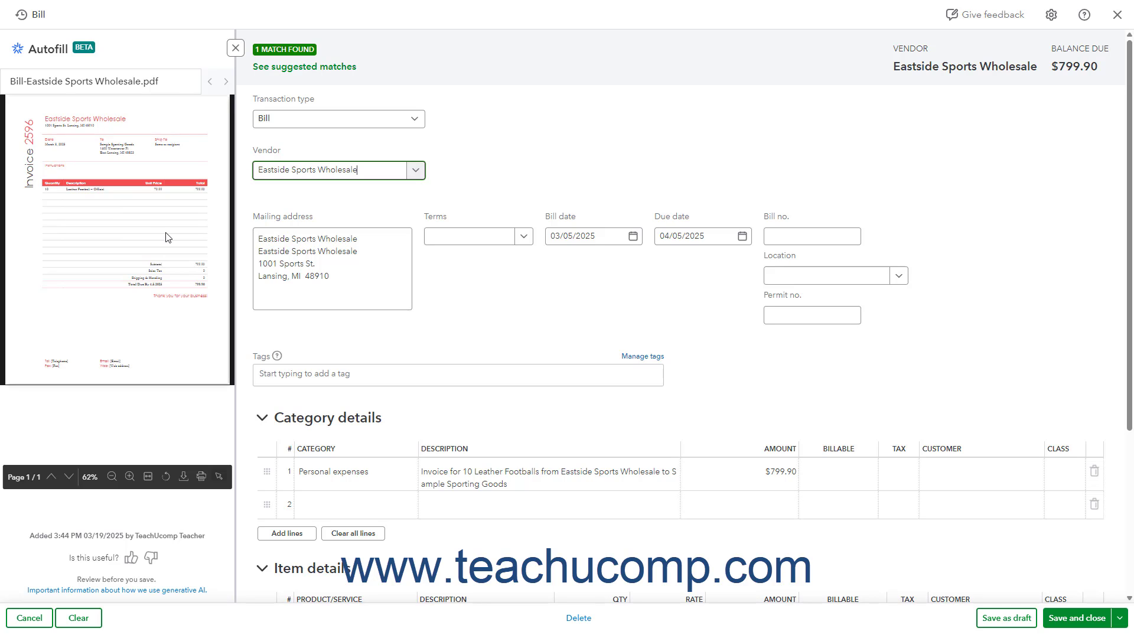
pyautogui.click(417, 124)
pyautogui.click(417, 123)
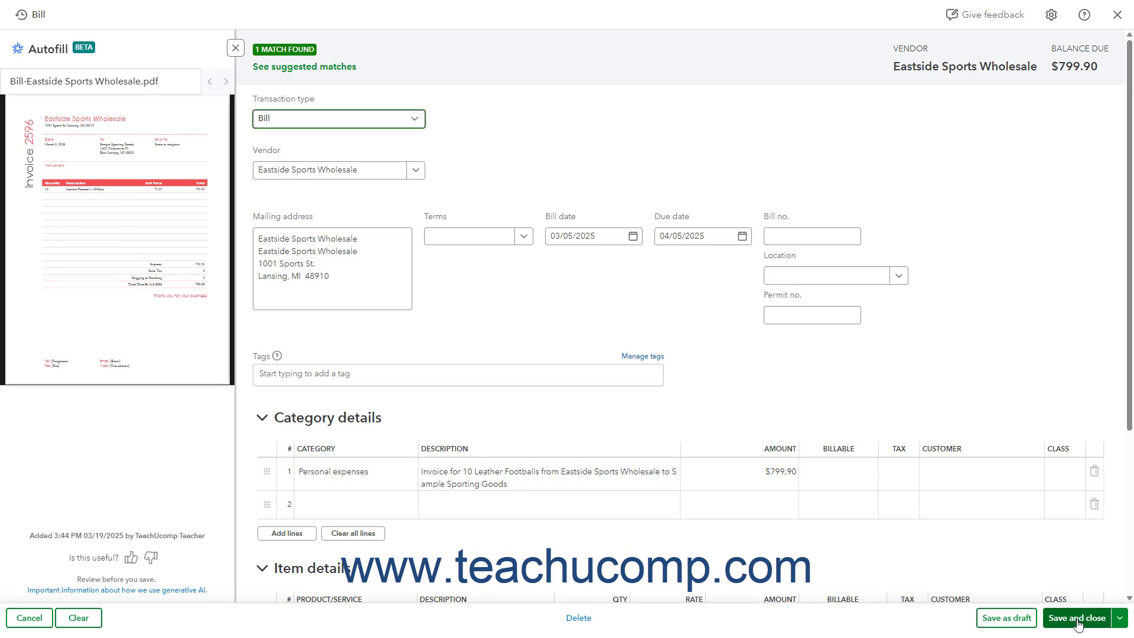
# Save the Eastside Sports Wholesale bill as a draft and close it
pyautogui.click(1027, 618)
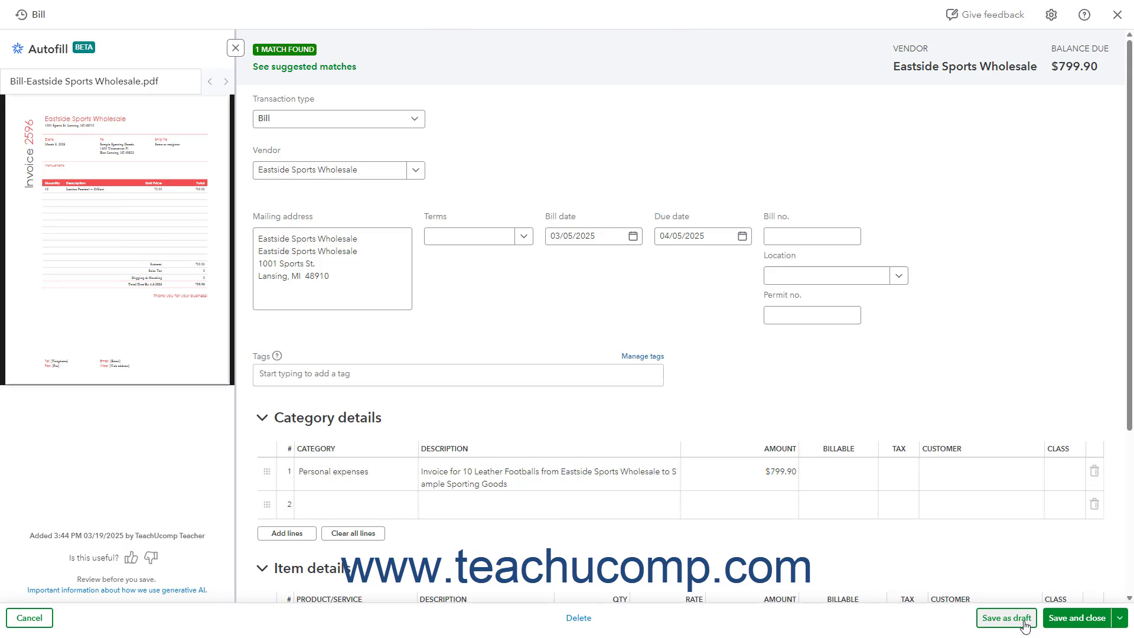
pyautogui.click(1025, 620)
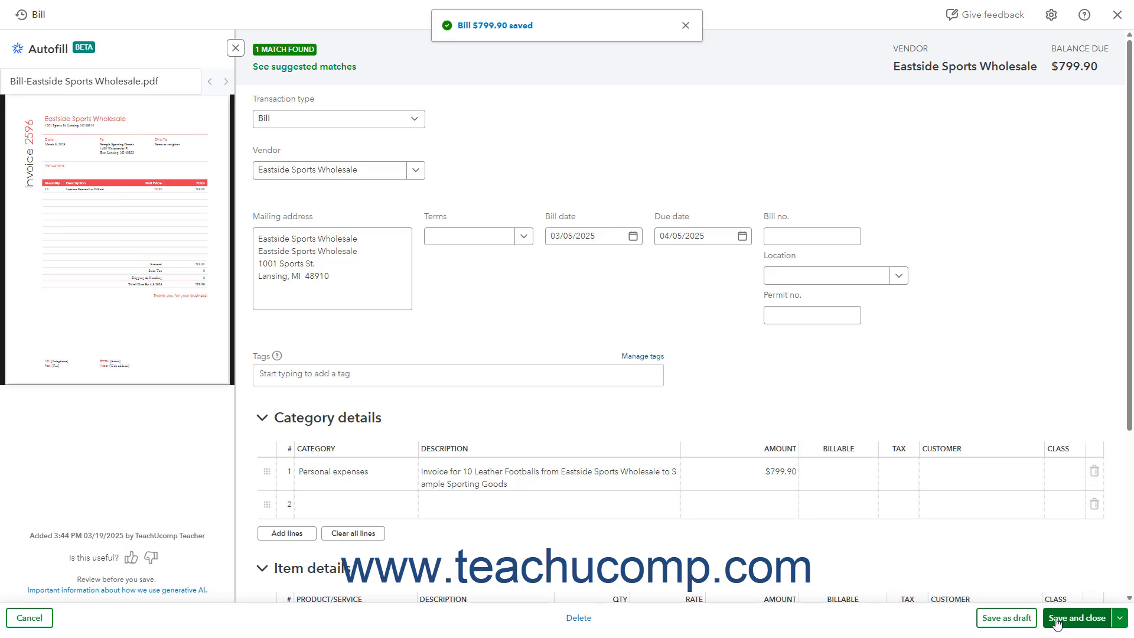
pyautogui.click(1117, 15)
# Review the Mark's Landscape Service bill and its manual match search form, leaving the transaction without saving
pyautogui.click(1065, 522)
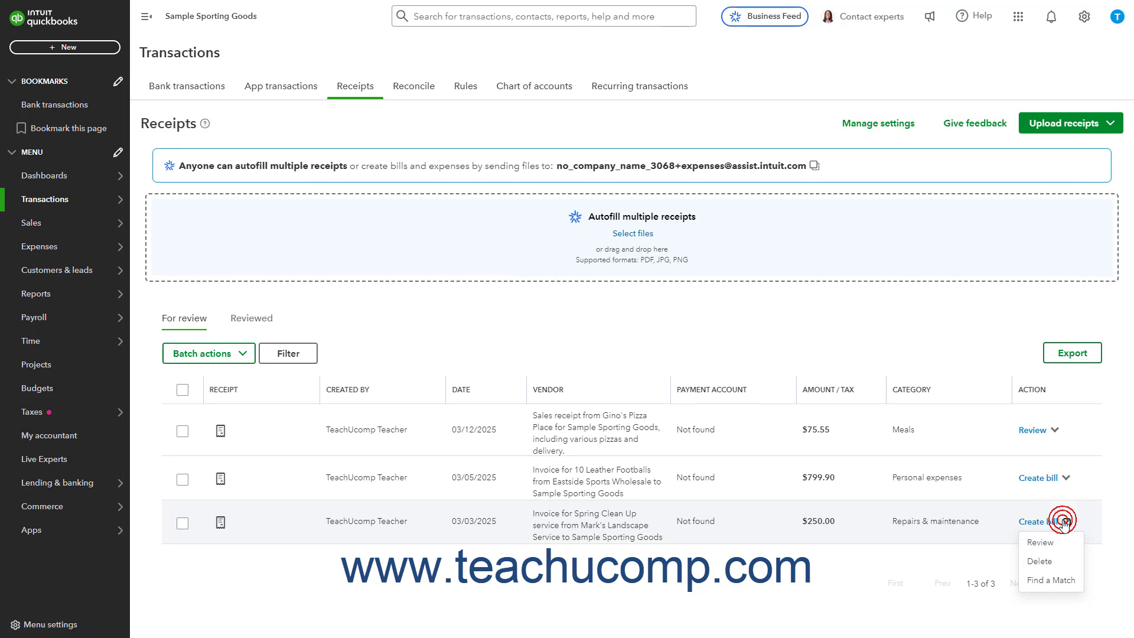
pyautogui.click(1056, 542)
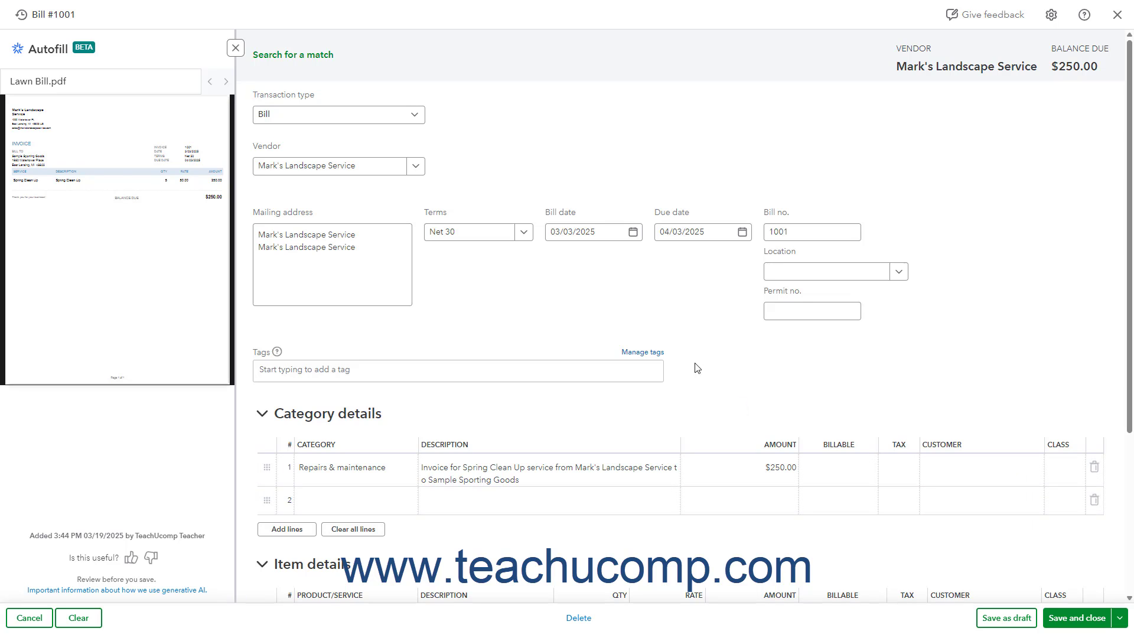
pyautogui.click(312, 57)
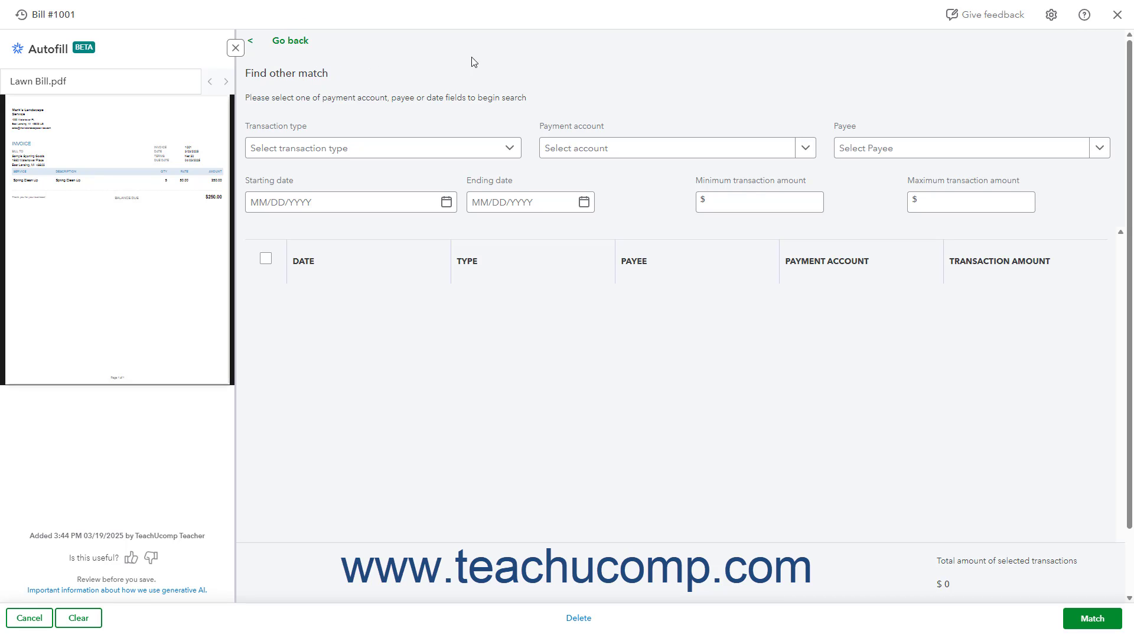
pyautogui.click(326, 204)
pyautogui.click(295, 39)
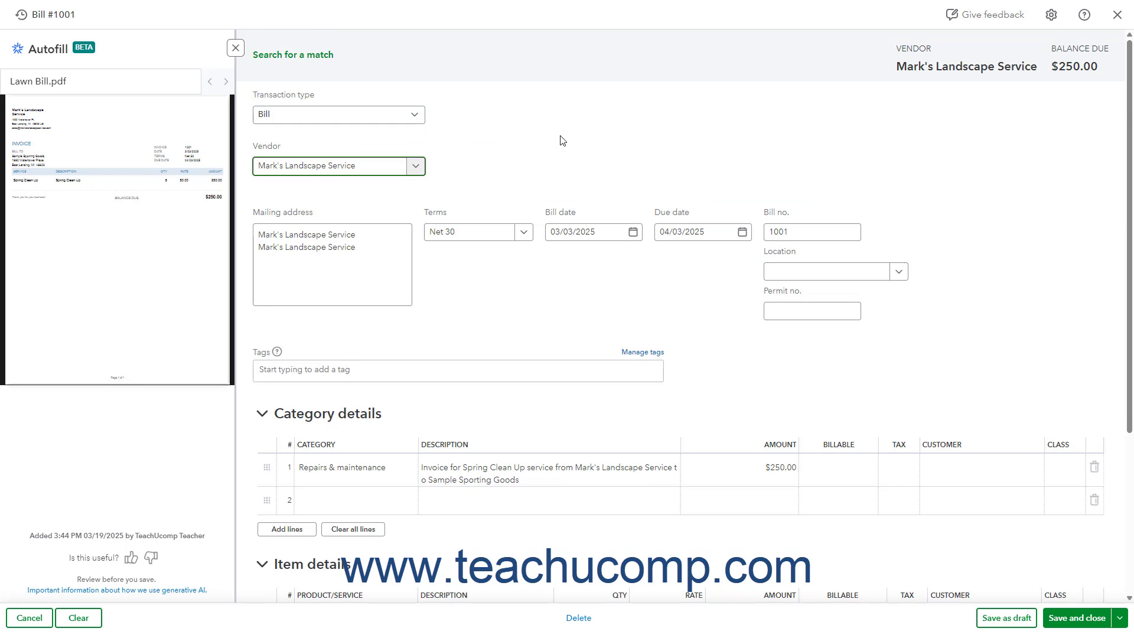
pyautogui.click(1118, 16)
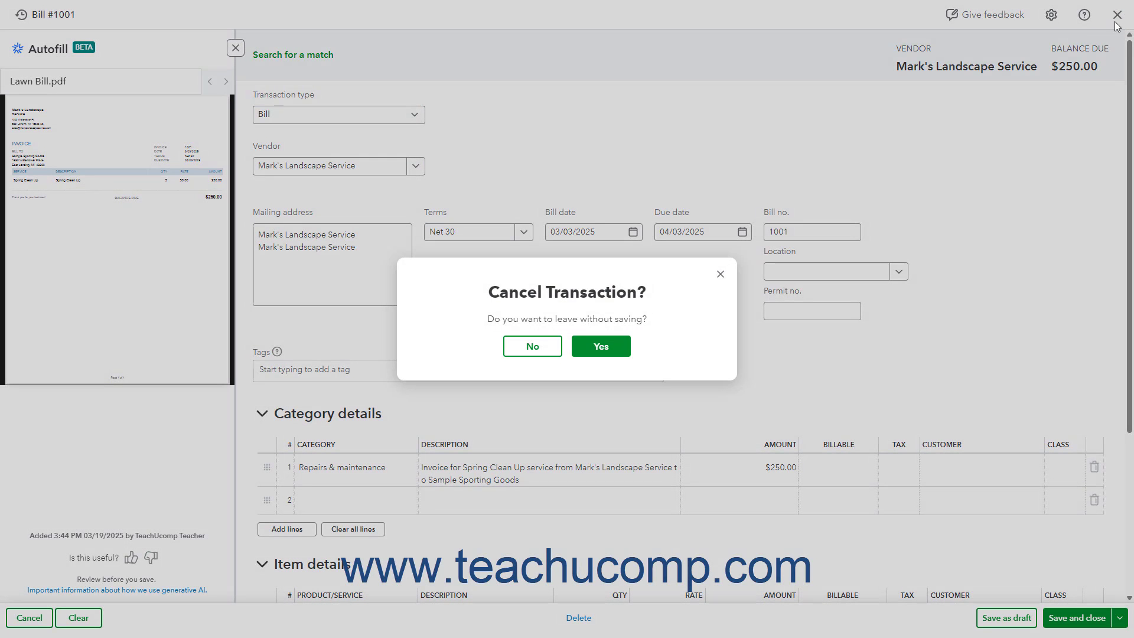
pyautogui.click(609, 353)
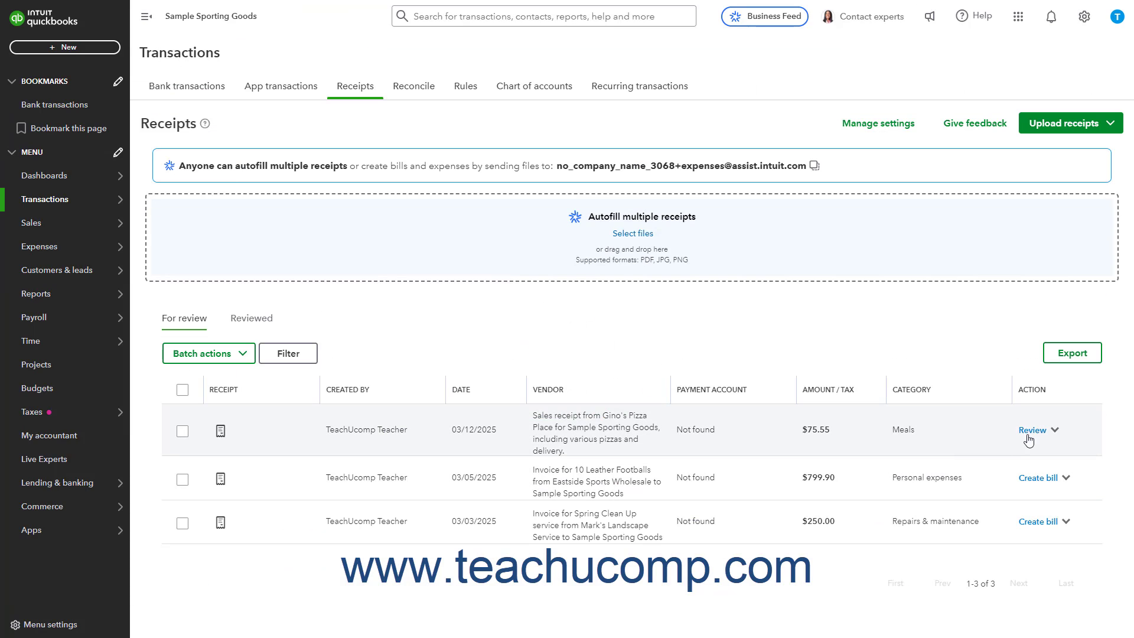
# Match the Gino's Pizza Place receipt to the suggested 03/14/2025 expense of $75.55, and save and close that expense
pyautogui.click(1032, 431)
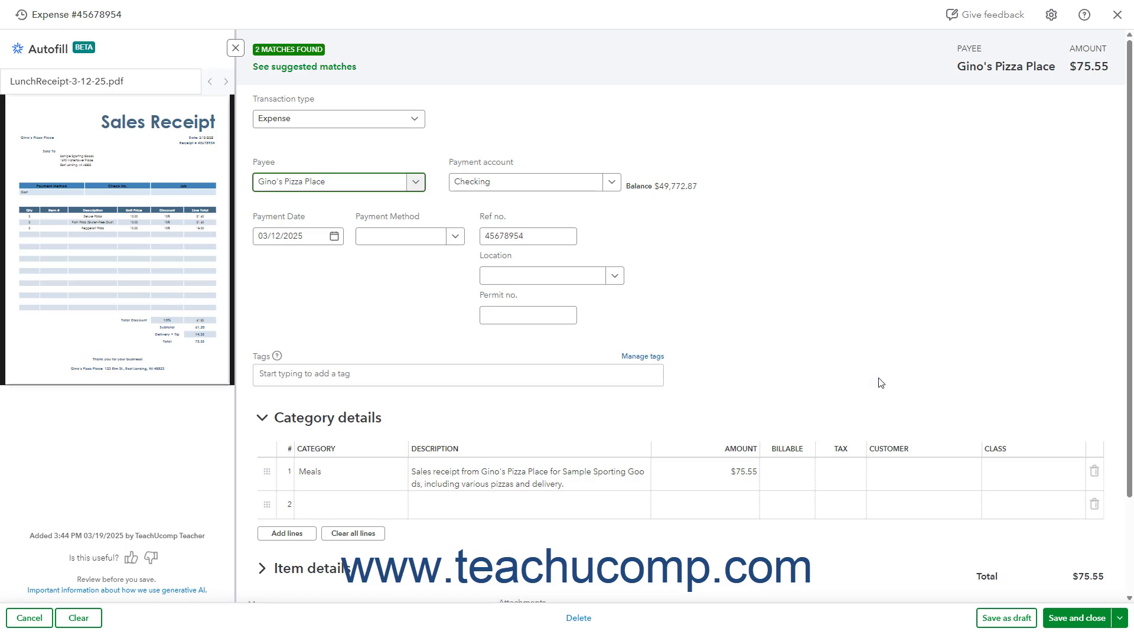
pyautogui.click(344, 72)
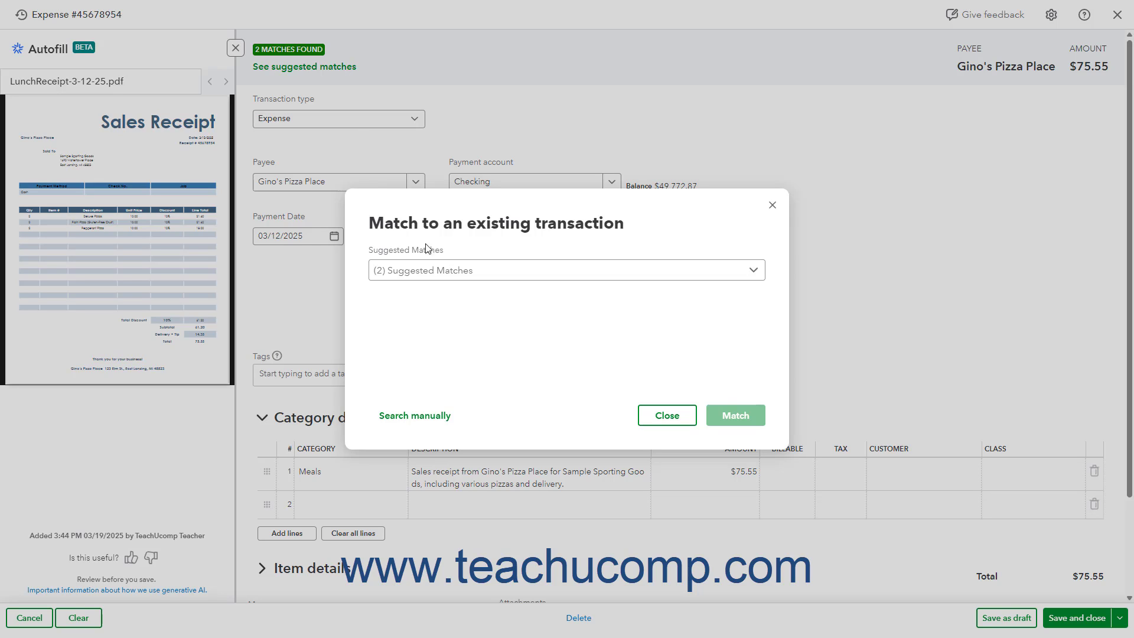
pyautogui.click(479, 276)
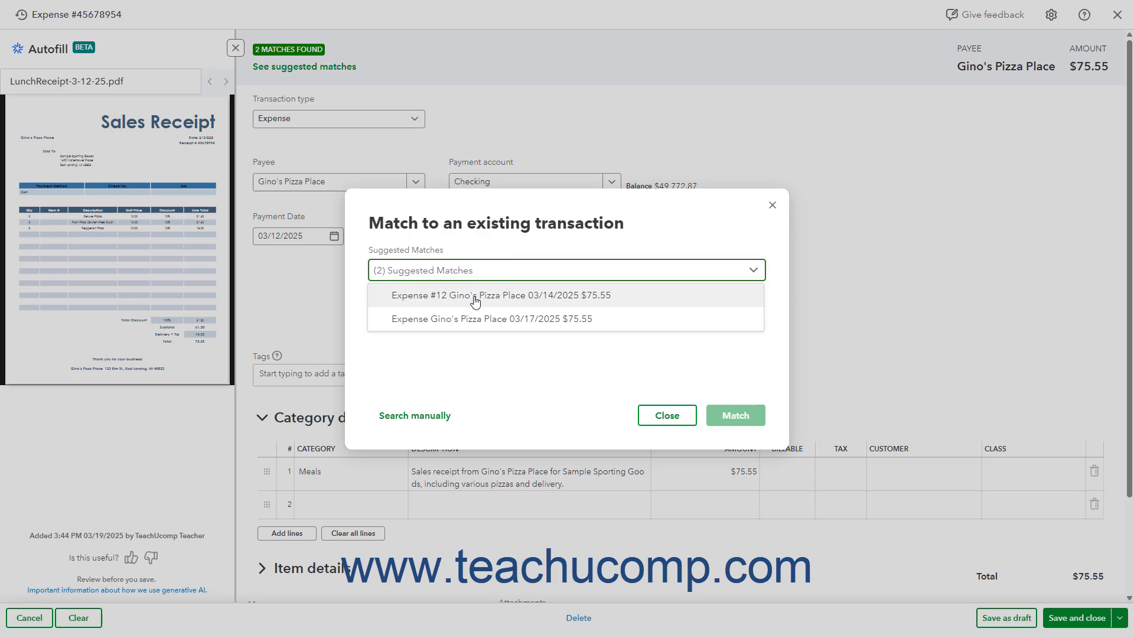
pyautogui.click(475, 297)
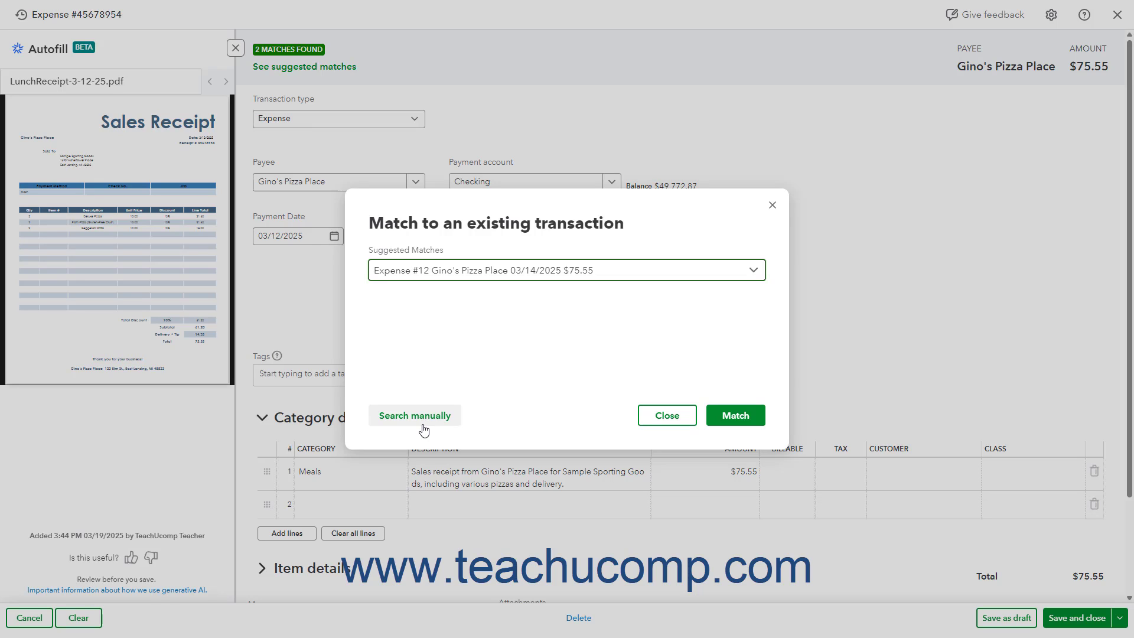
pyautogui.click(730, 418)
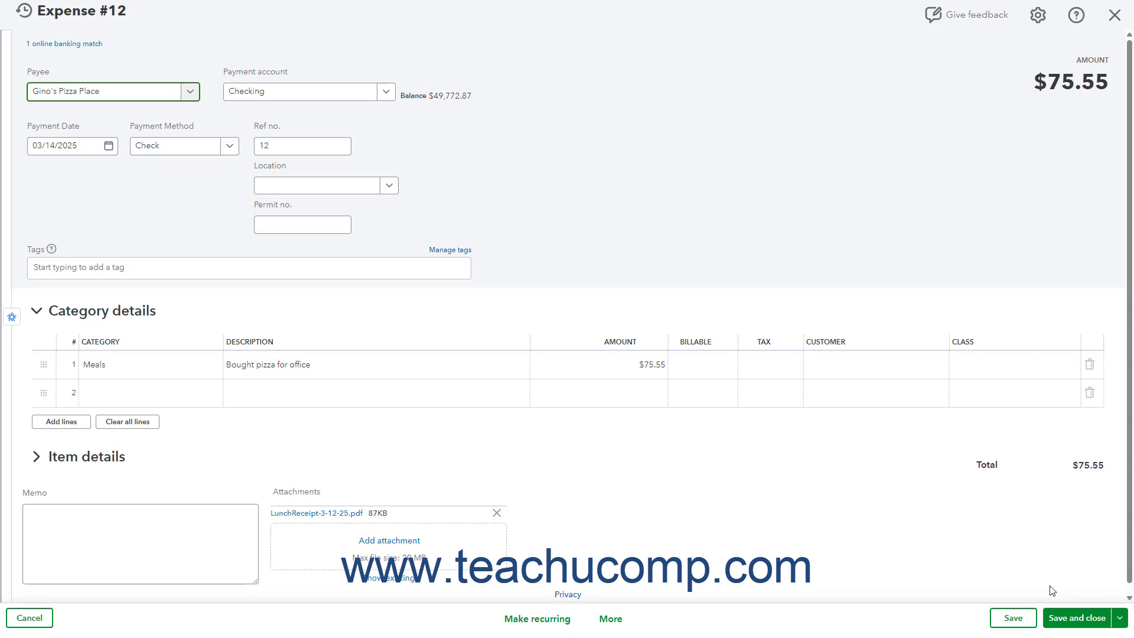
pyautogui.click(1069, 620)
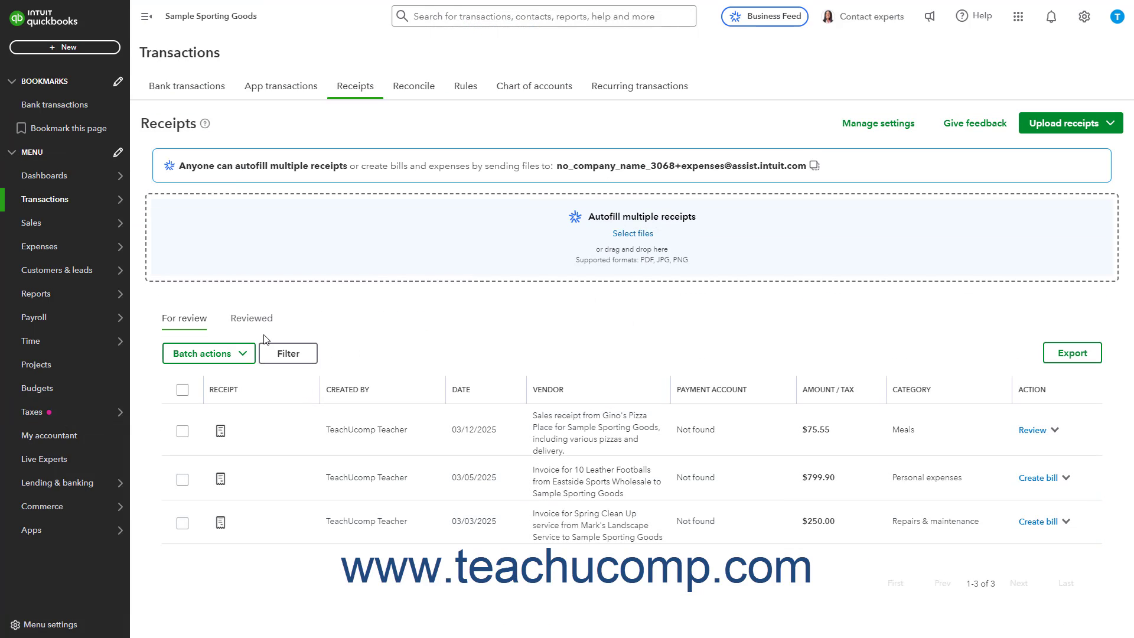
# Check the matched receipt in the Reviewed list, and return to a refreshed For review list
pyautogui.click(267, 325)
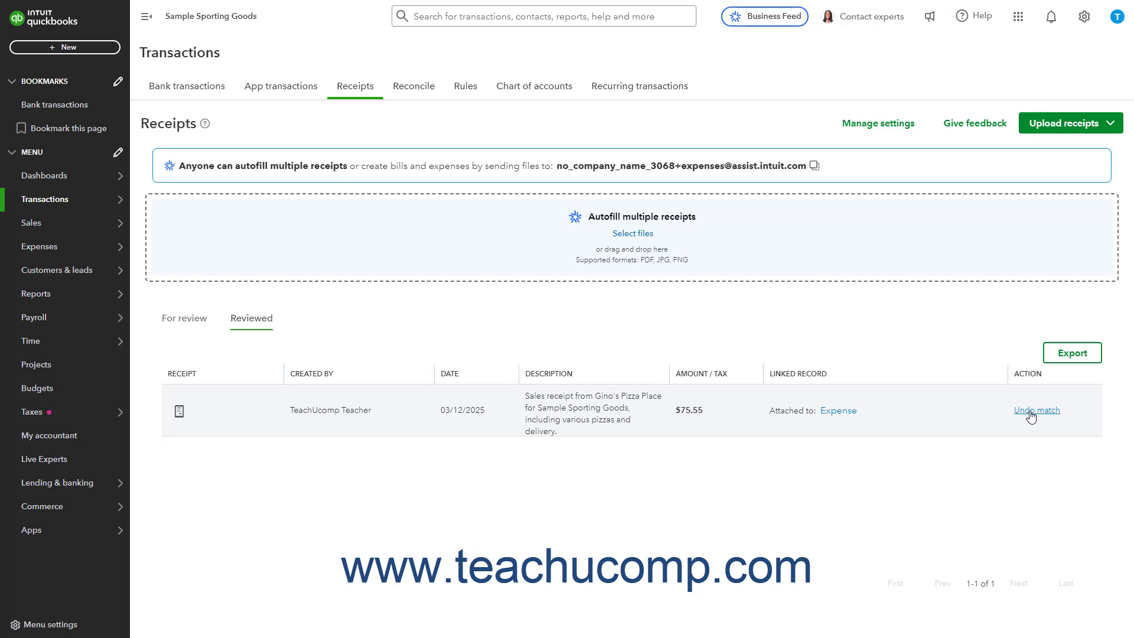
pyautogui.click(198, 330)
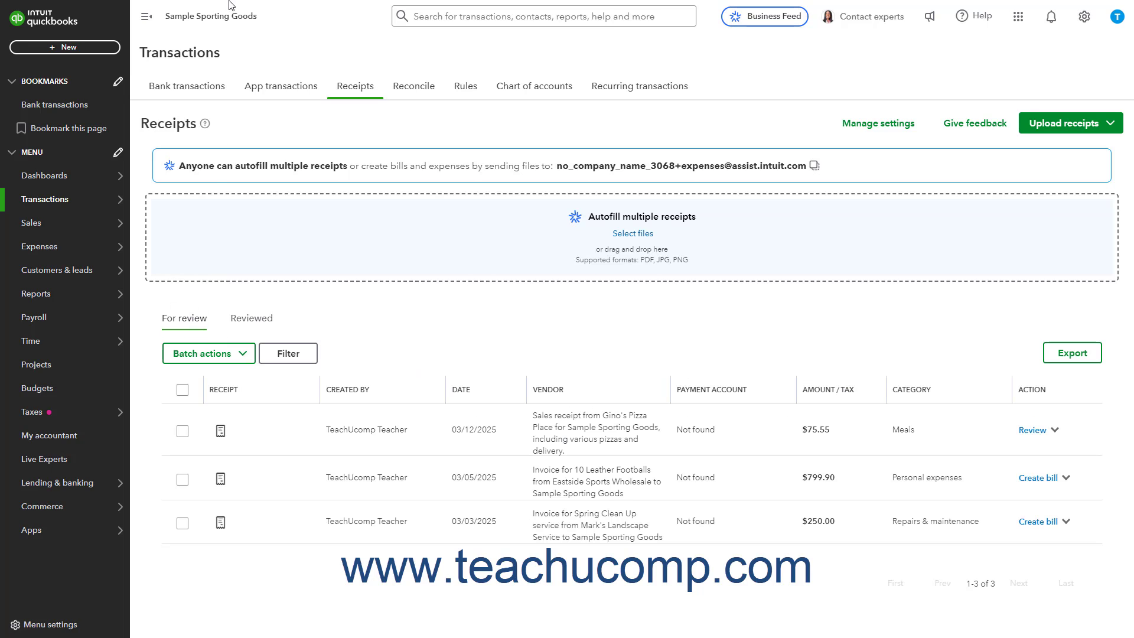
pyautogui.moveTo(229, 1)
pyautogui.click(74, 33)
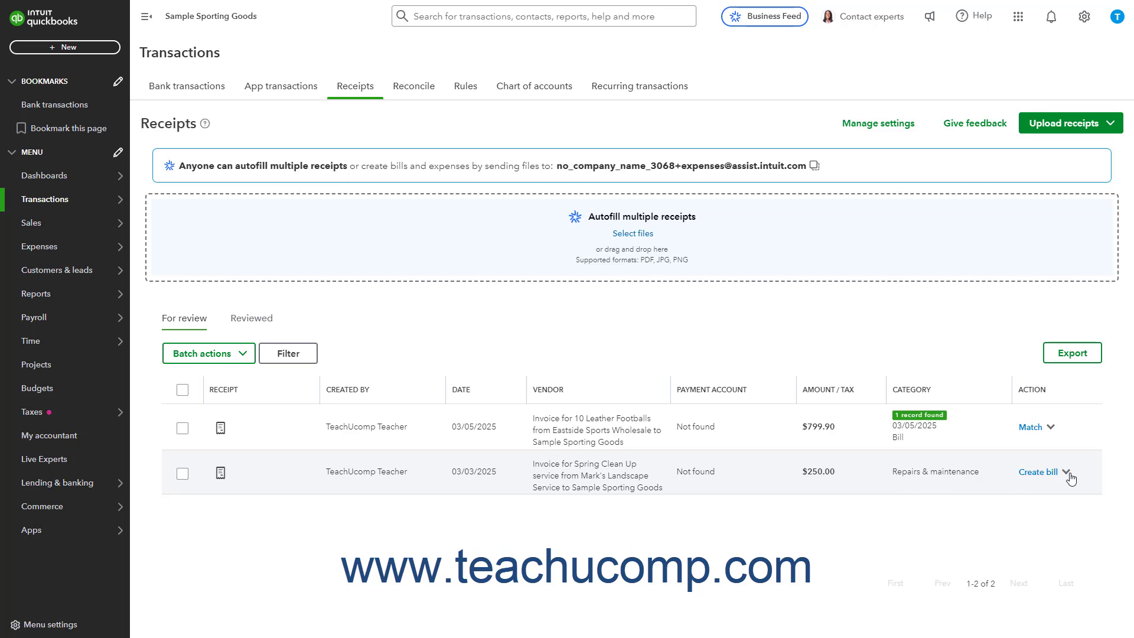
# Bring up the delete confirmation for the Mark's Landscape Service transaction and dismiss it without deleting
pyautogui.click(1068, 474)
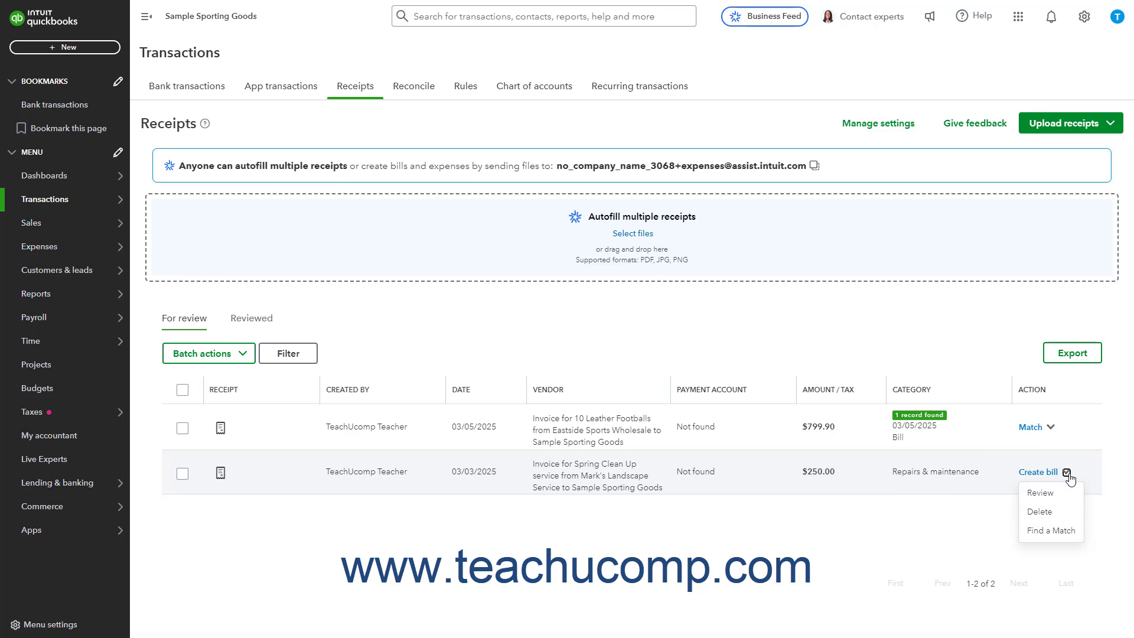
pyautogui.click(1054, 512)
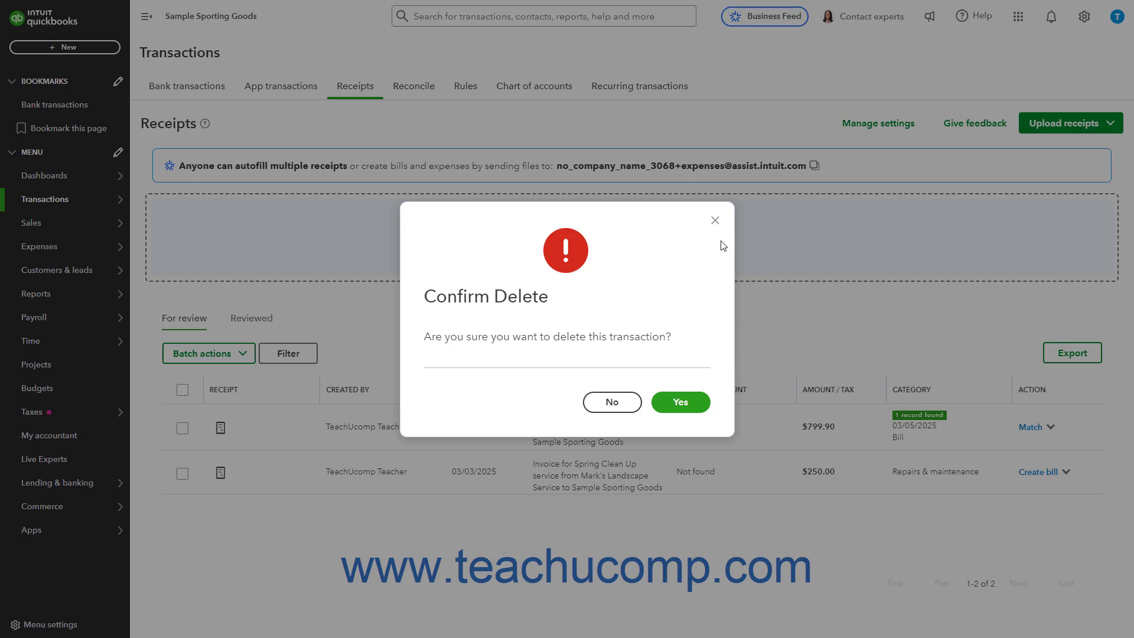
pyautogui.click(716, 221)
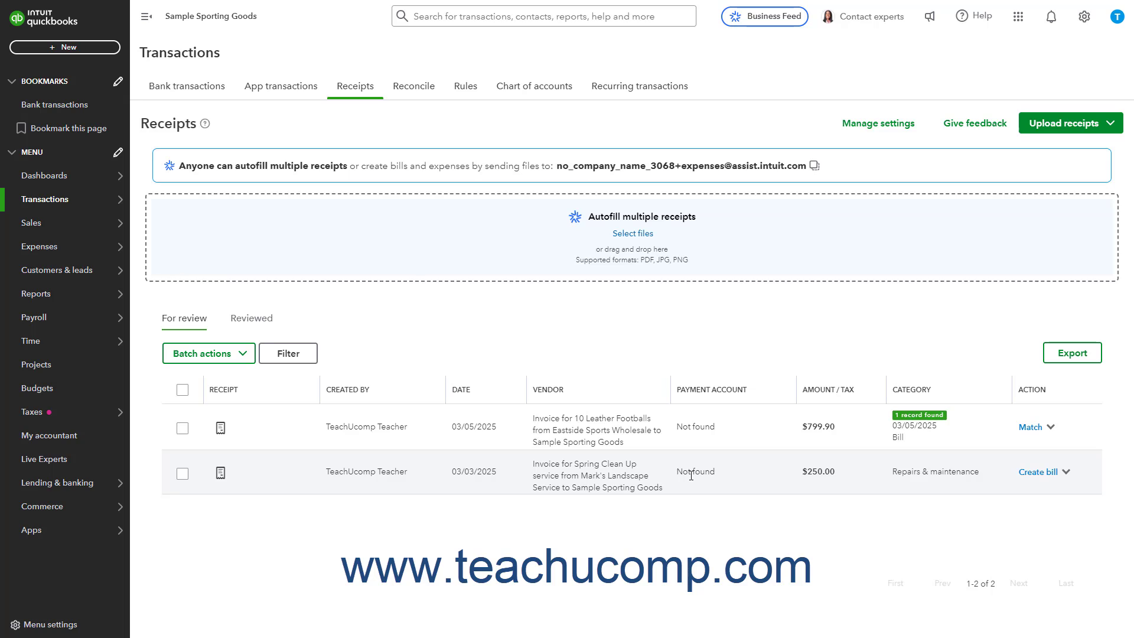
# Select both transactions in the For review list, examine the batch review form for them, and cancel it
pyautogui.click(183, 475)
pyautogui.click(183, 427)
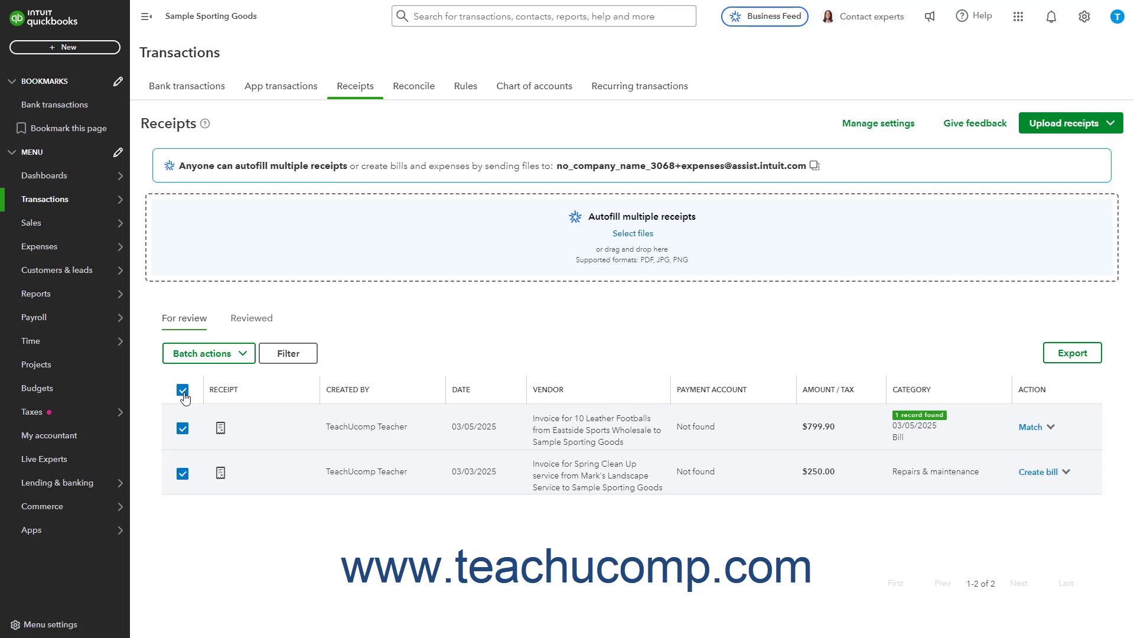
pyautogui.click(216, 354)
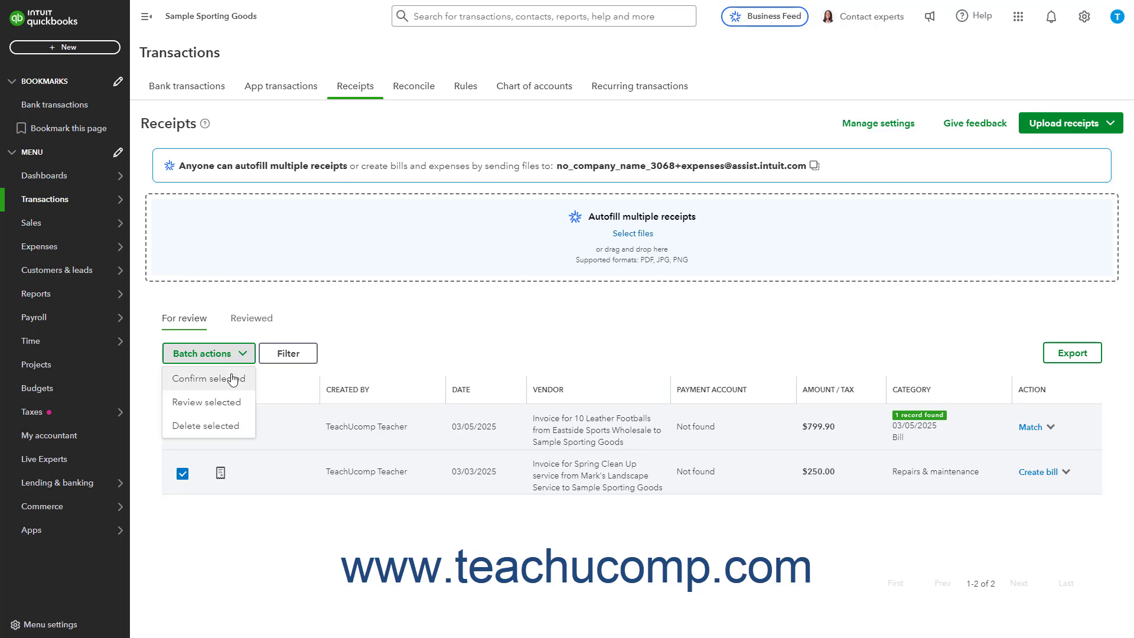
pyautogui.click(234, 410)
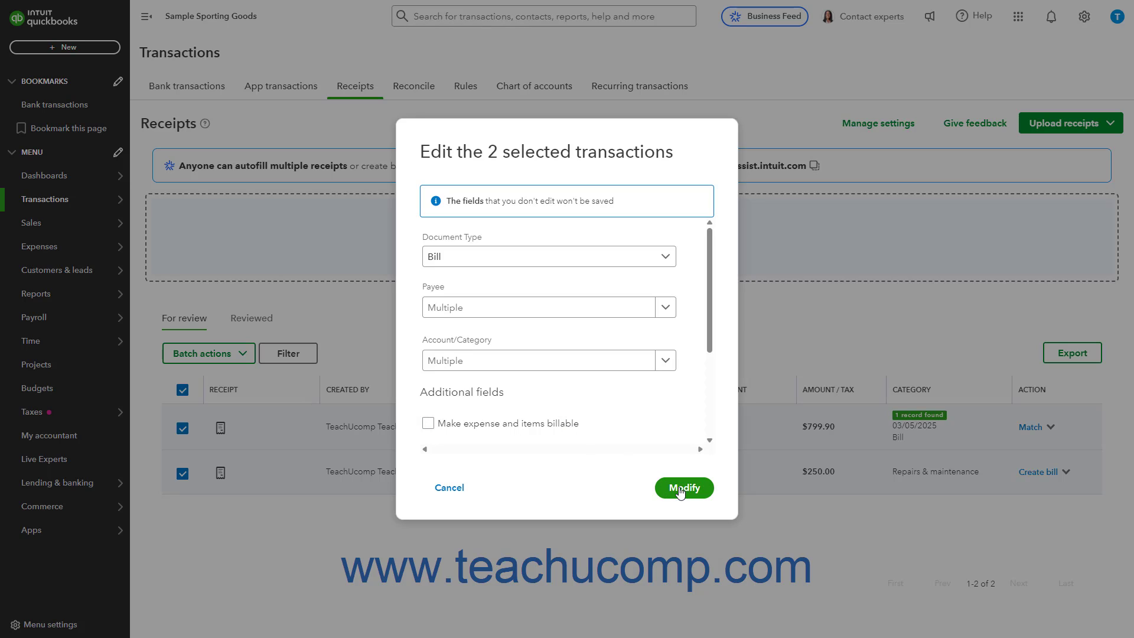
pyautogui.click(436, 493)
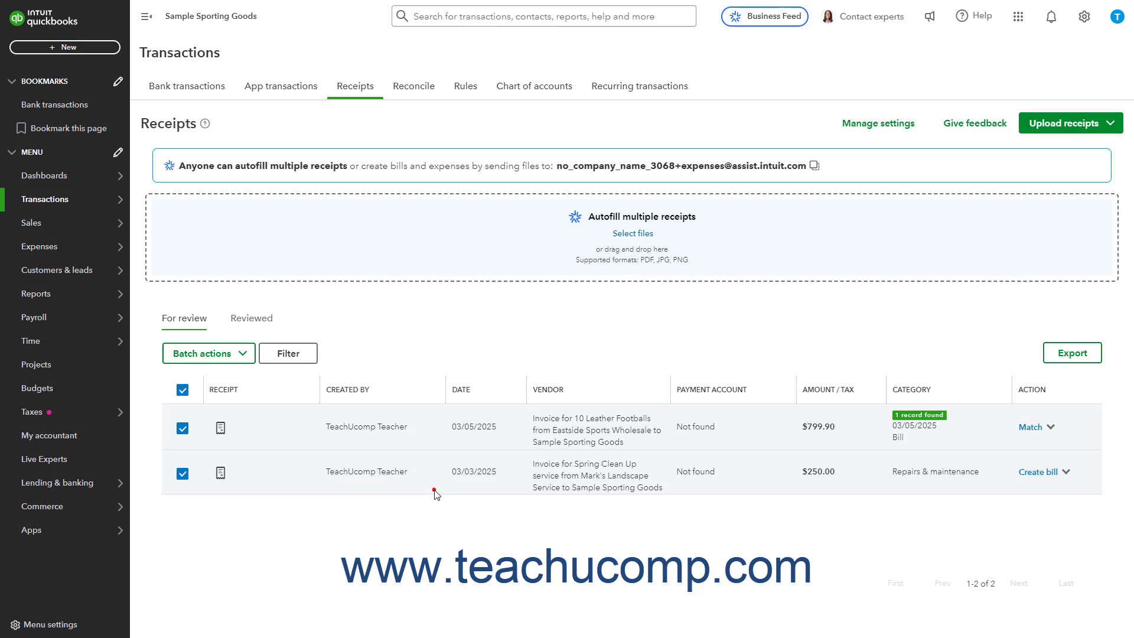
# Bring up the batch delete confirmation for the two selected transactions, decline it, and deselect both transactions
pyautogui.click(233, 357)
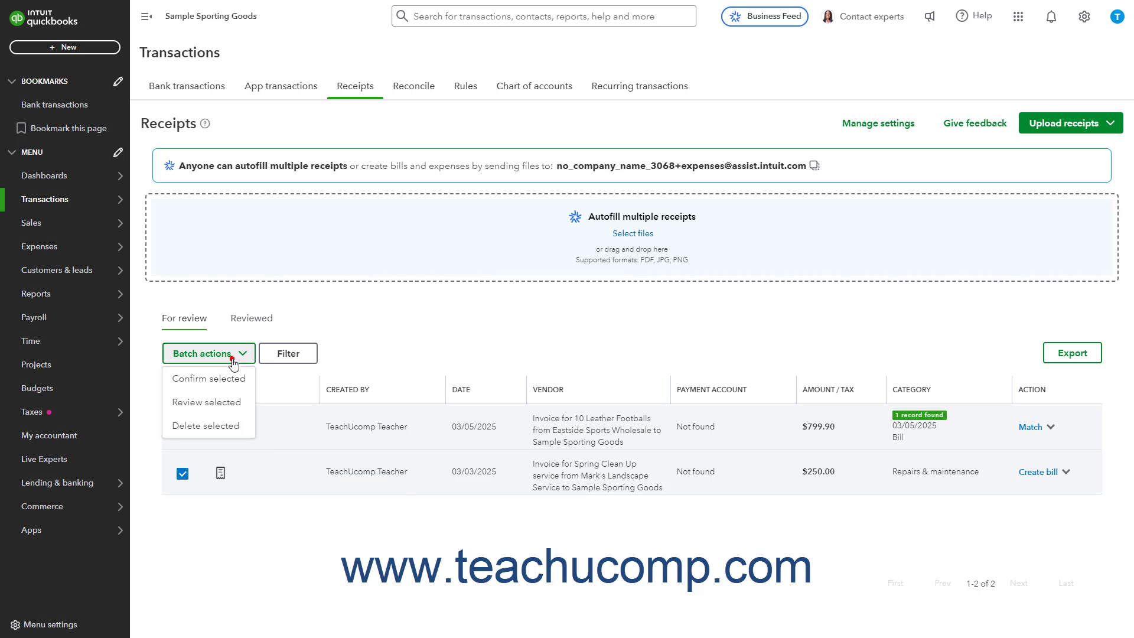
pyautogui.click(225, 426)
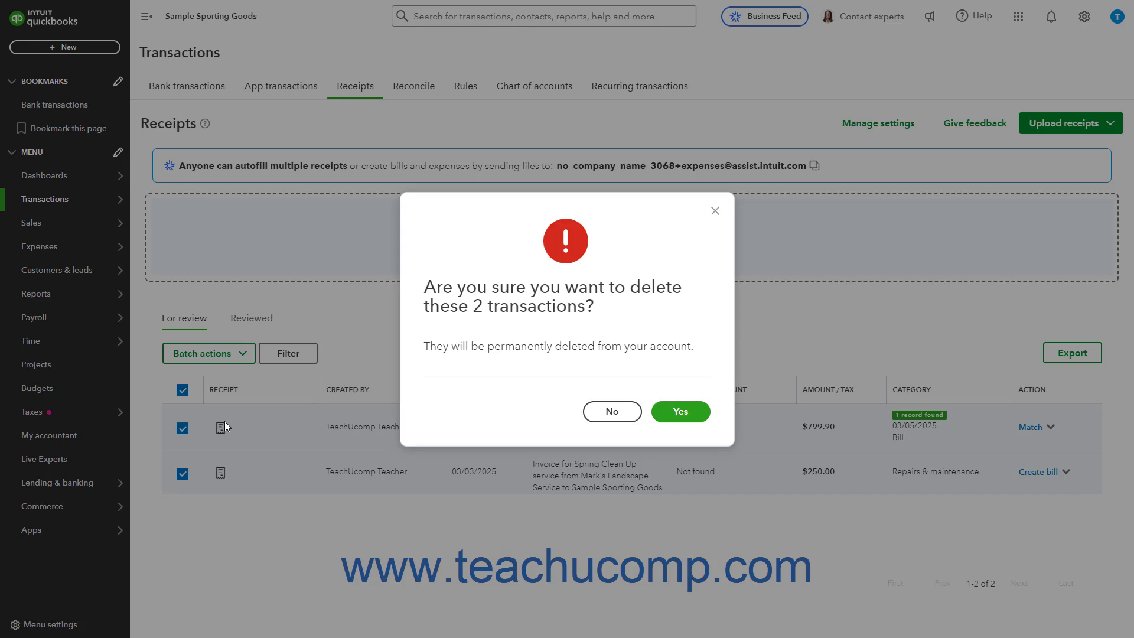
pyautogui.click(610, 411)
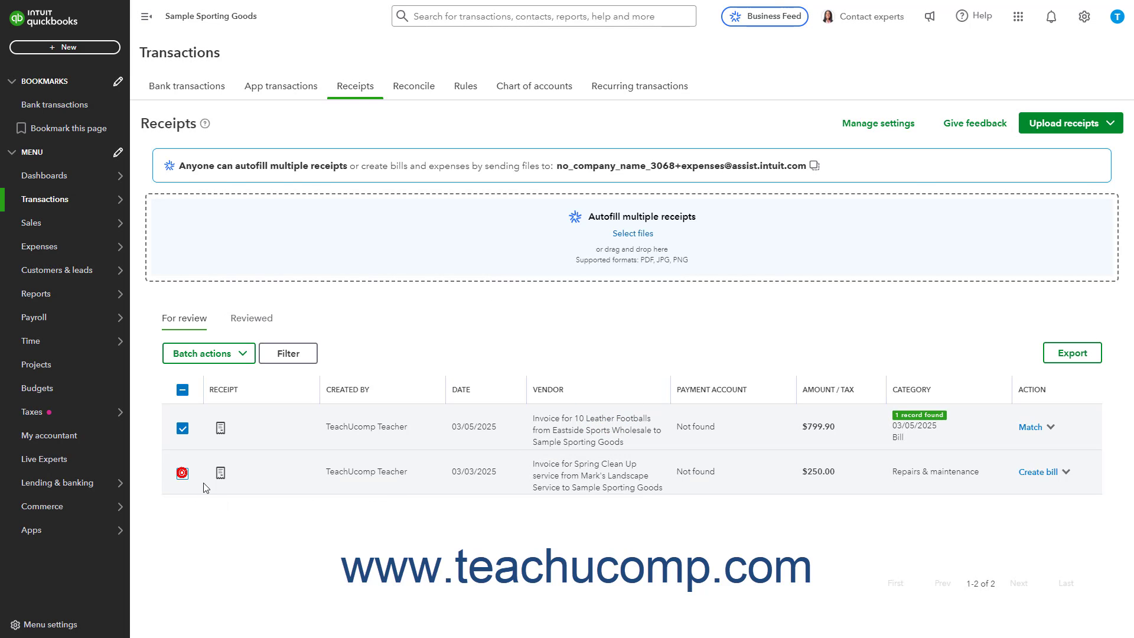
pyautogui.click(183, 473)
pyautogui.click(183, 428)
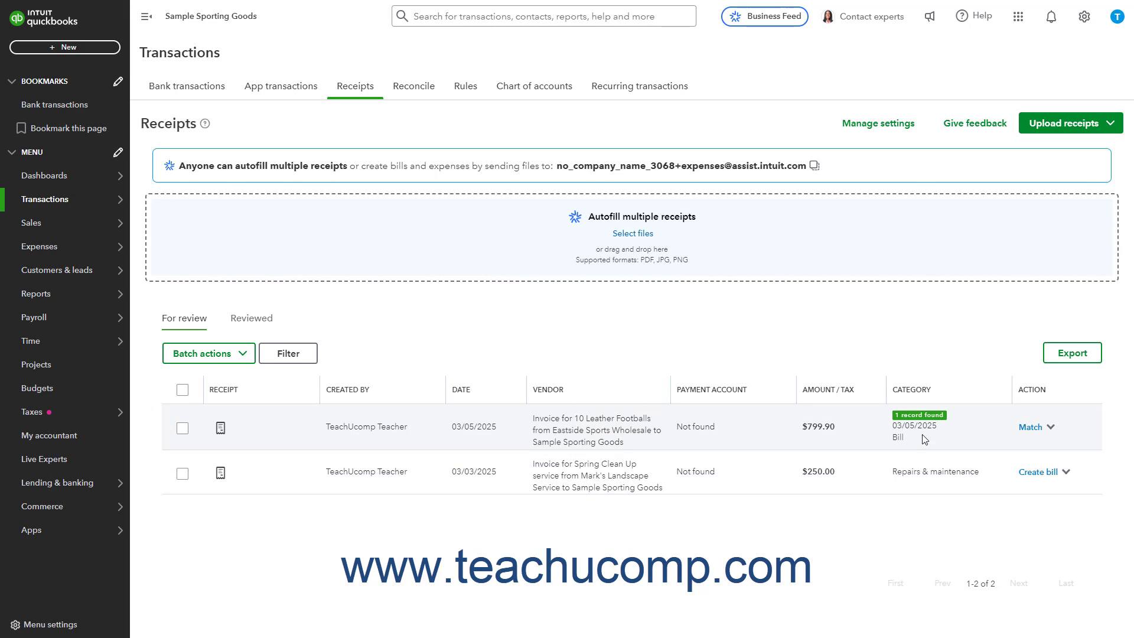
# Match the Eastside Sports Wholesale invoice to the found 03/05/2025 bill, and create the bill for the Mark's Landscape Service invoice
pyautogui.click(1026, 431)
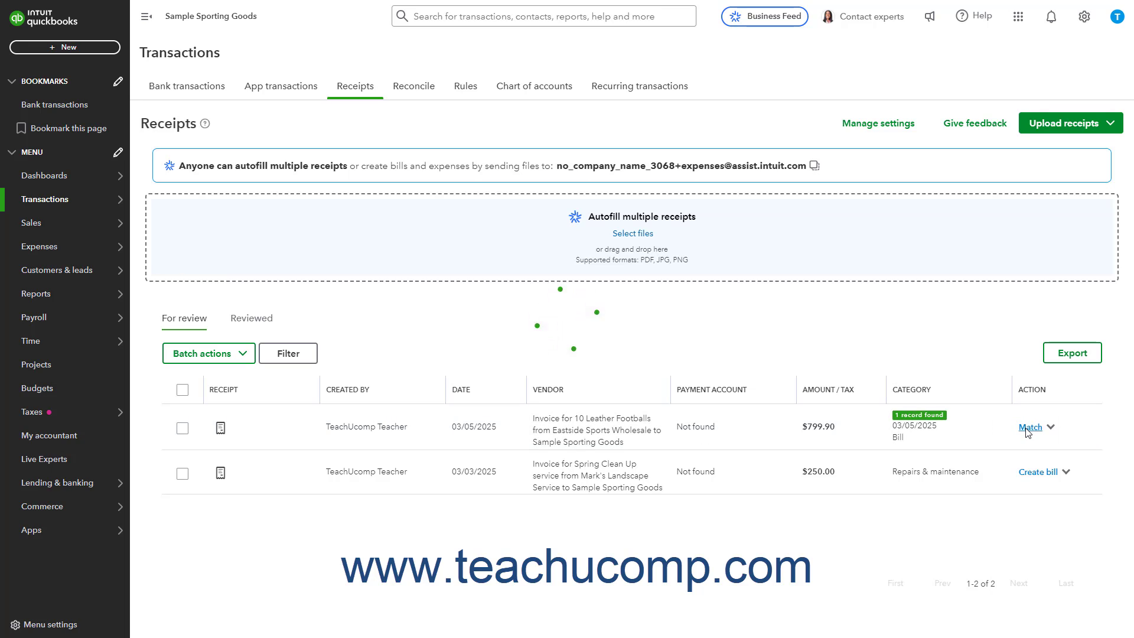
pyautogui.click(1026, 429)
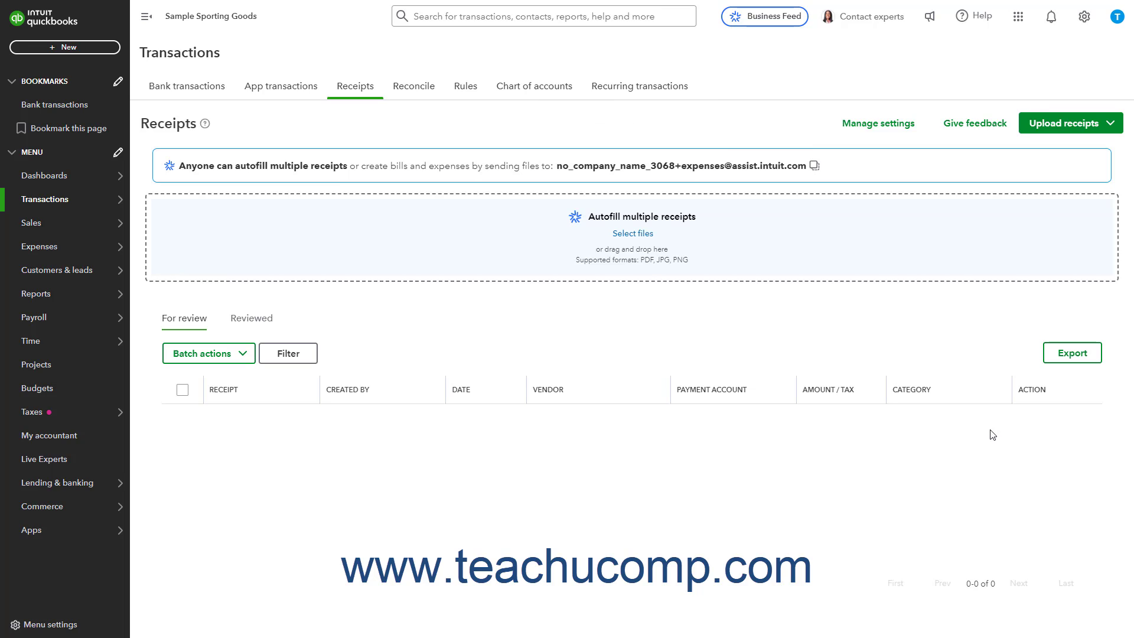
# From the Reviewed list, open the expense linked to the Gino's Pizza Place receipt, view its attached LunchReceipt-3-12-25.pdf, and close both
pyautogui.click(260, 326)
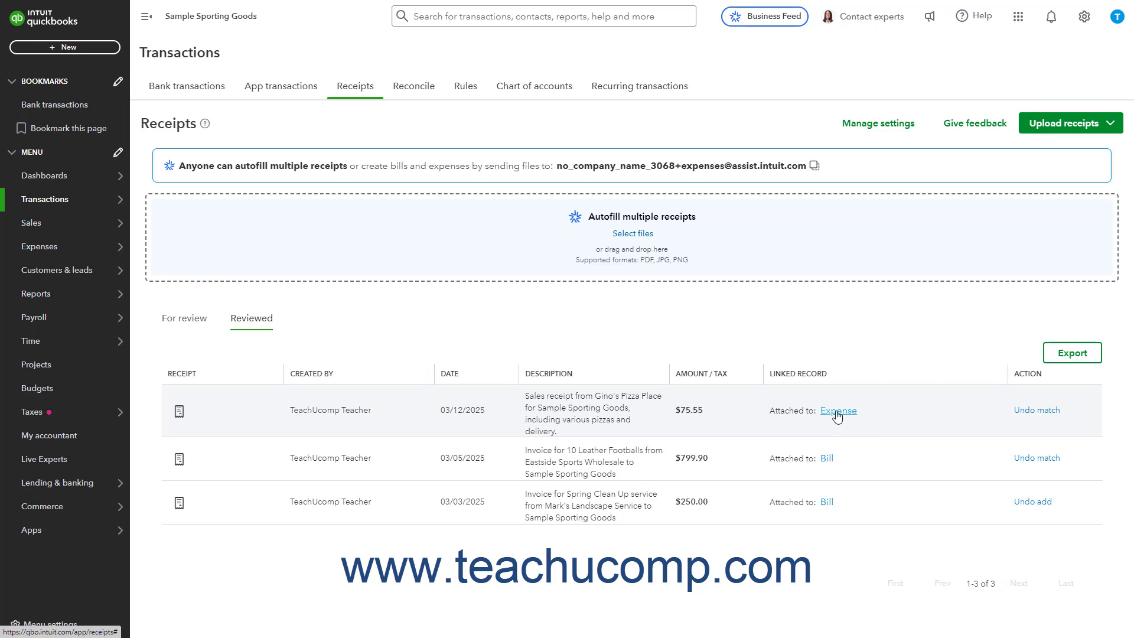
pyautogui.click(837, 415)
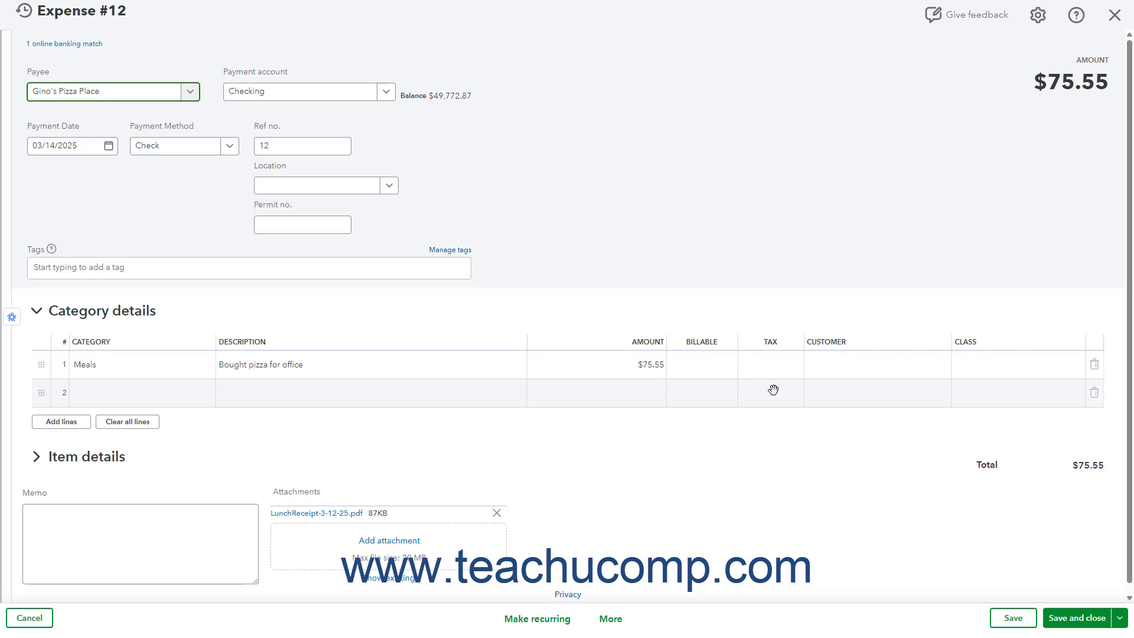
pyautogui.scroll(-1, 767, 387)
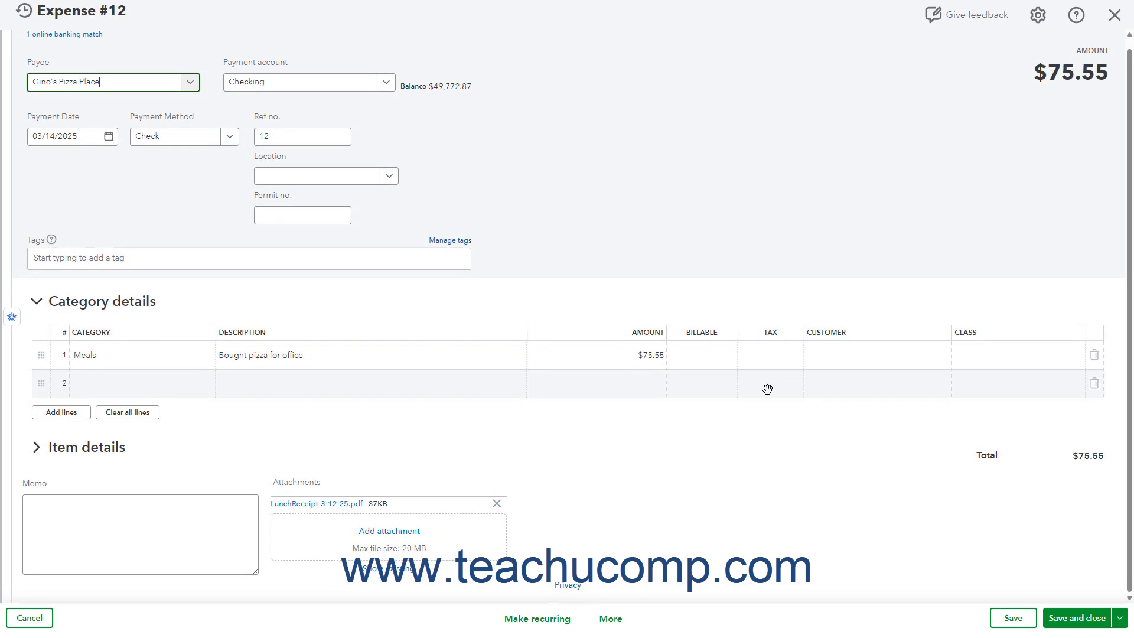
pyautogui.click(358, 504)
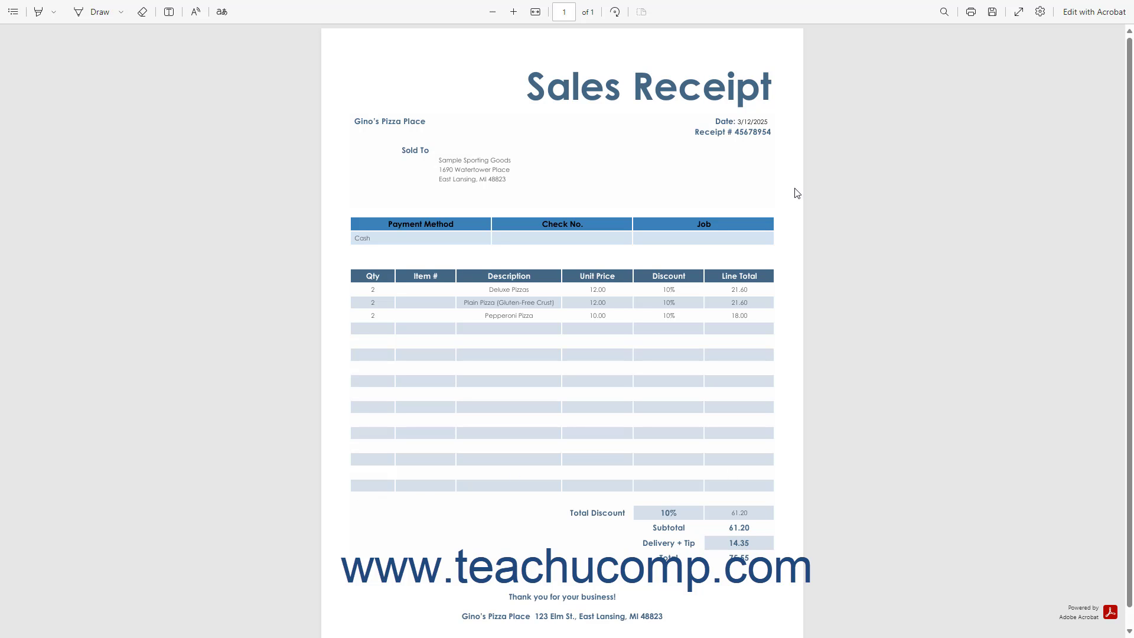
pyautogui.moveTo(605, 5)
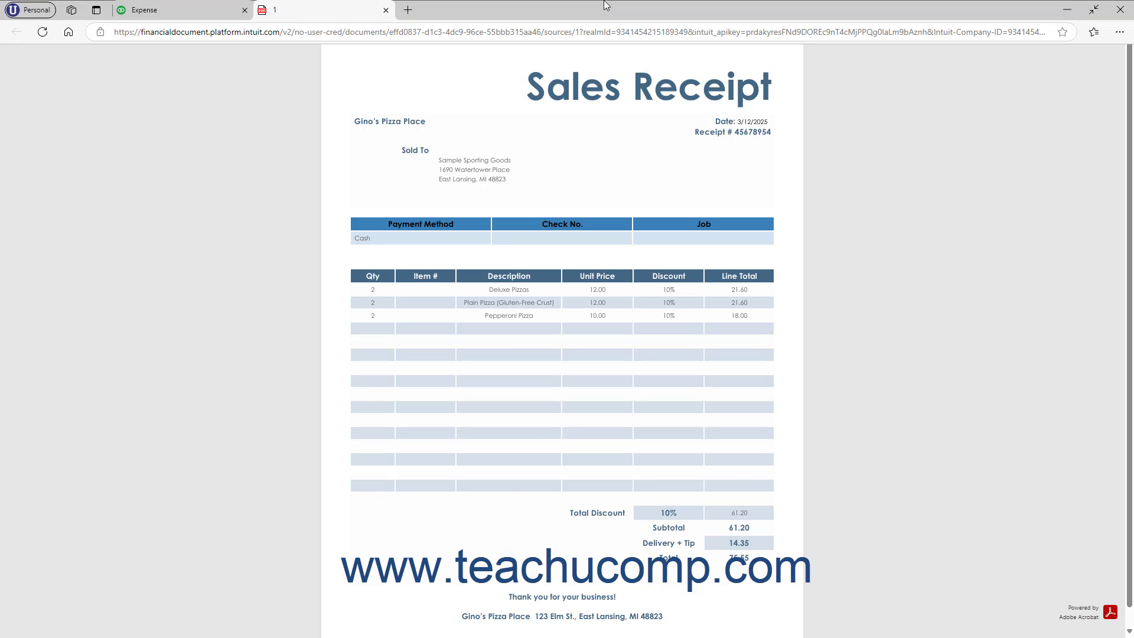
pyautogui.click(386, 10)
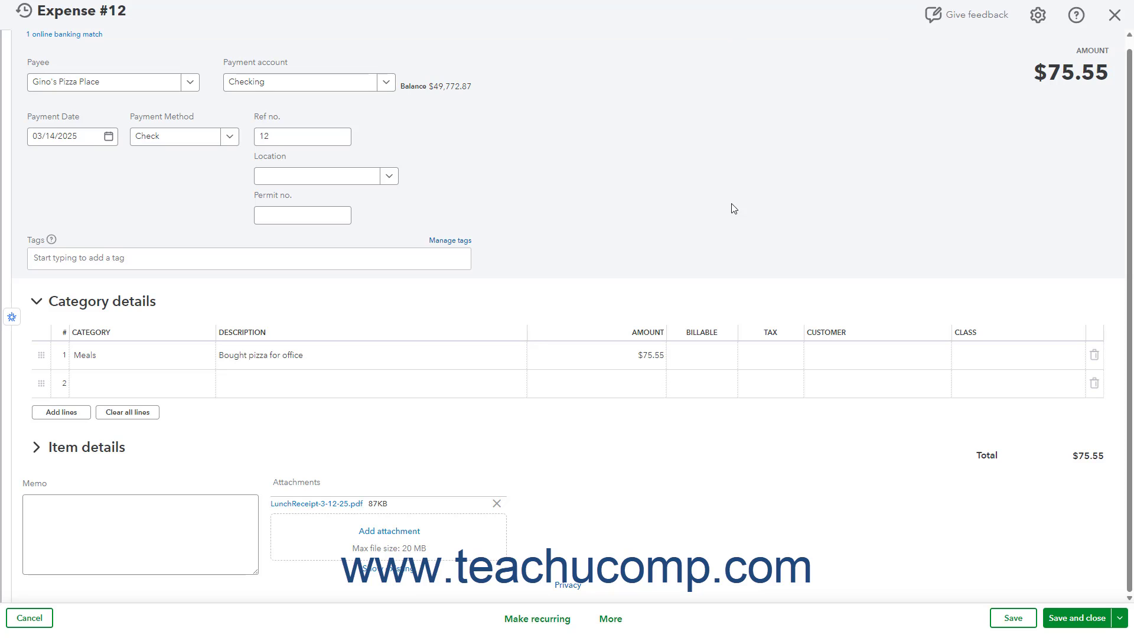
pyautogui.click(1114, 14)
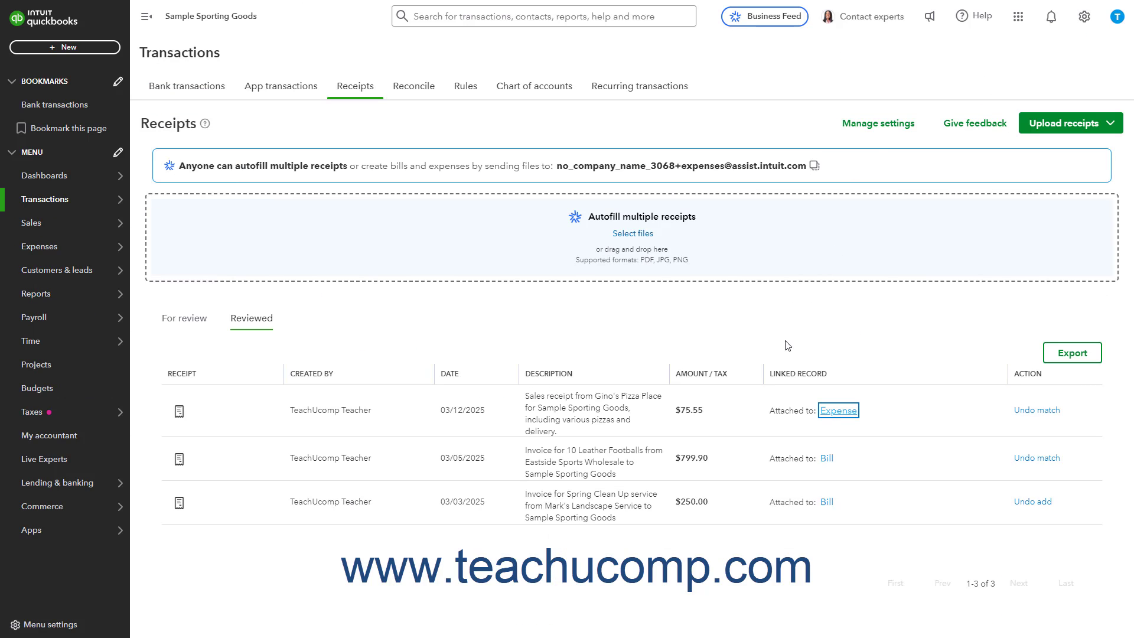
# In the receipt settings, examine the form for customizing the Intuit Assist email address, and cancel the edit
pyautogui.click(887, 128)
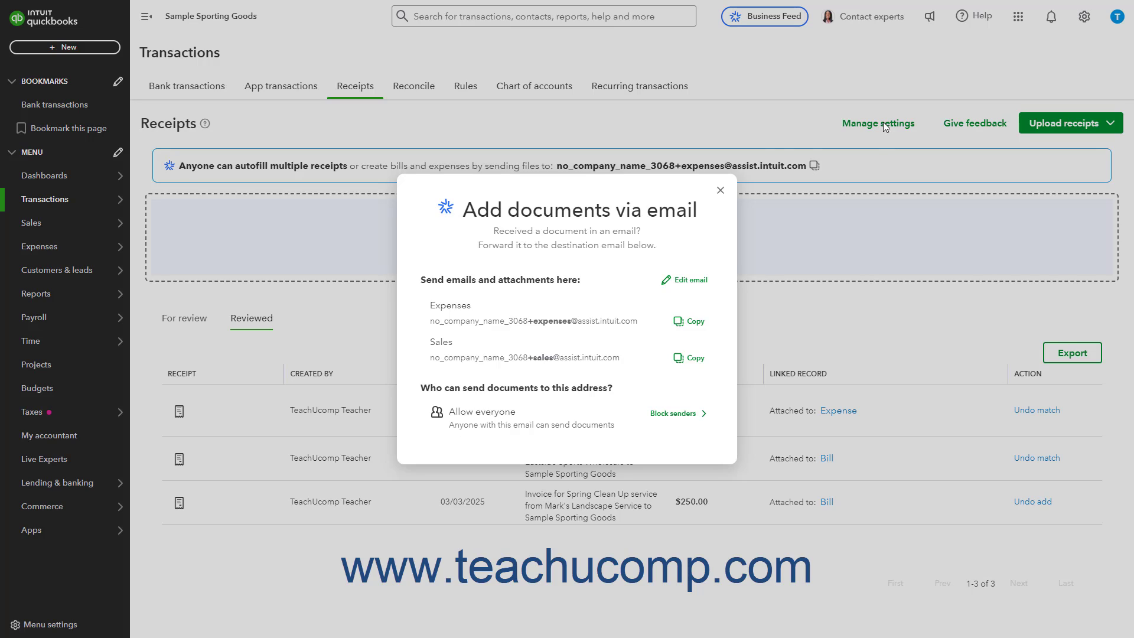
pyautogui.click(694, 285)
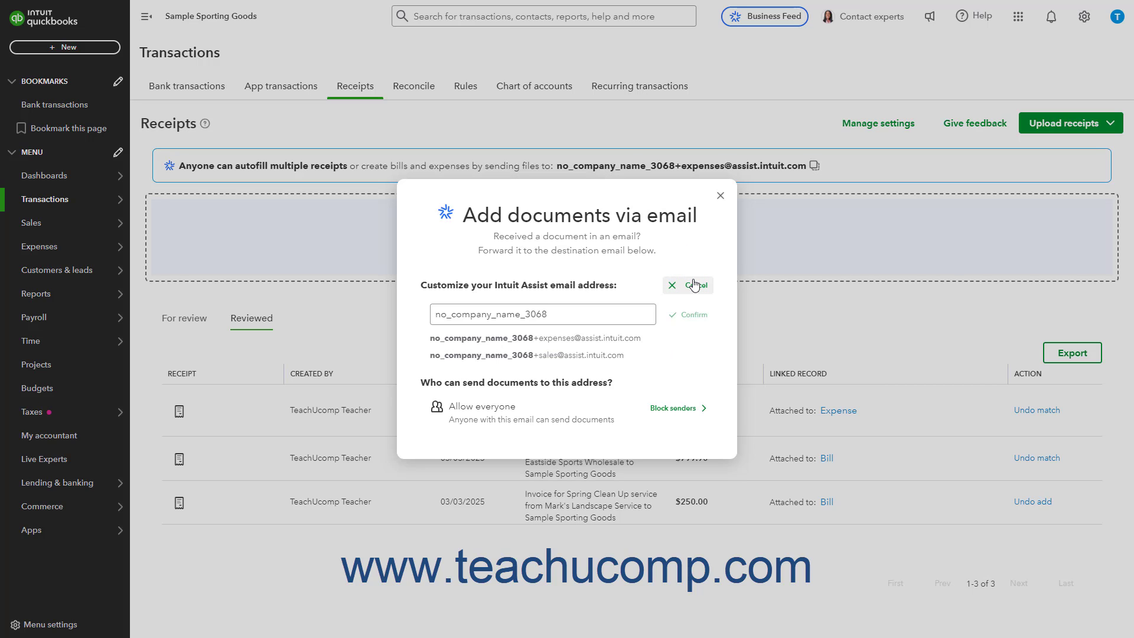
pyautogui.click(589, 318)
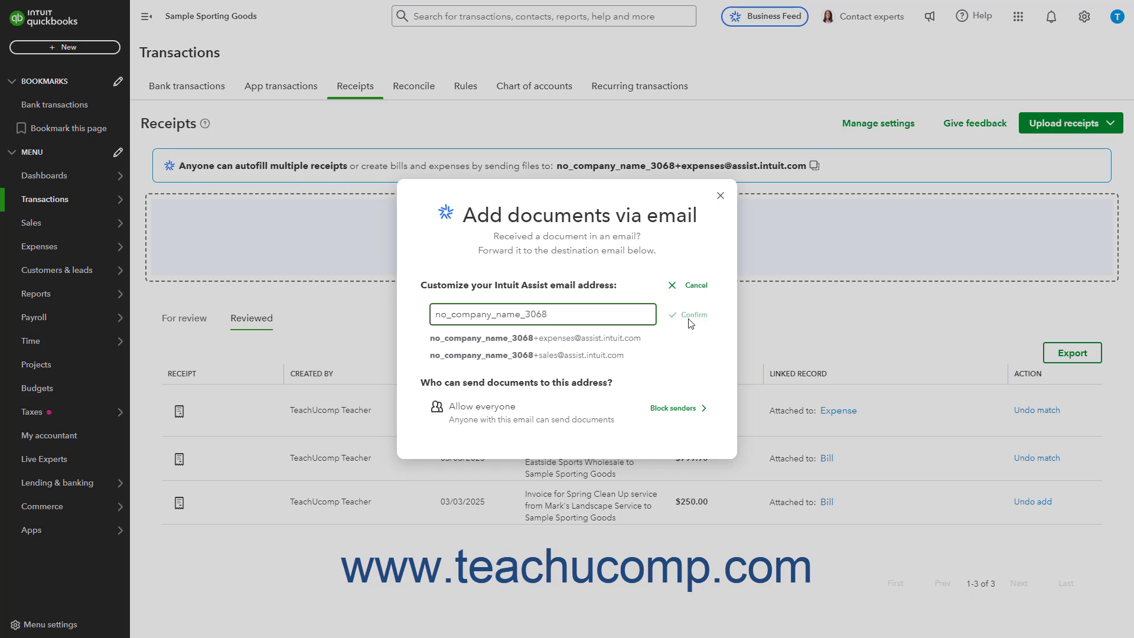
pyautogui.click(695, 286)
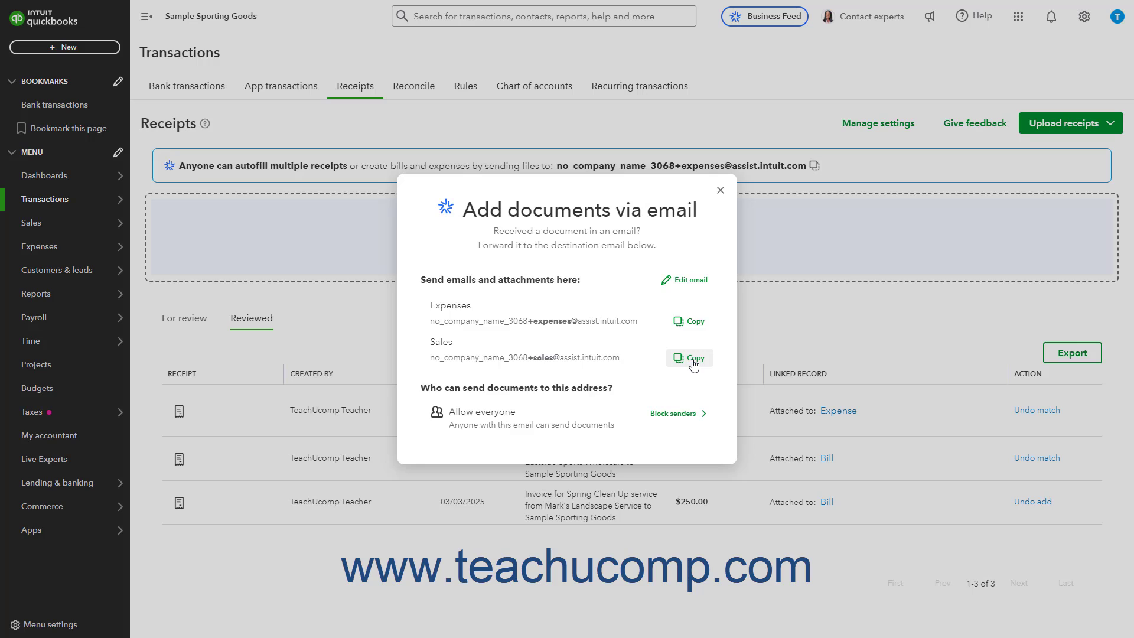
# Examine the Block Senders form for emailed documents, cancel it, and close the receipt email settings
pyautogui.click(675, 419)
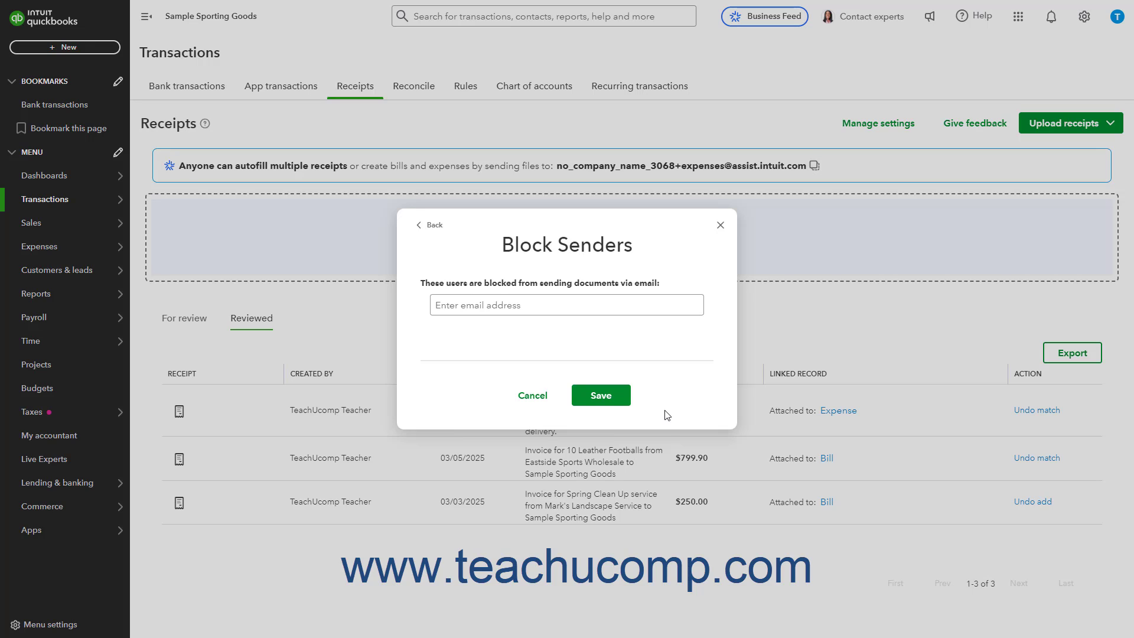
pyautogui.click(563, 312)
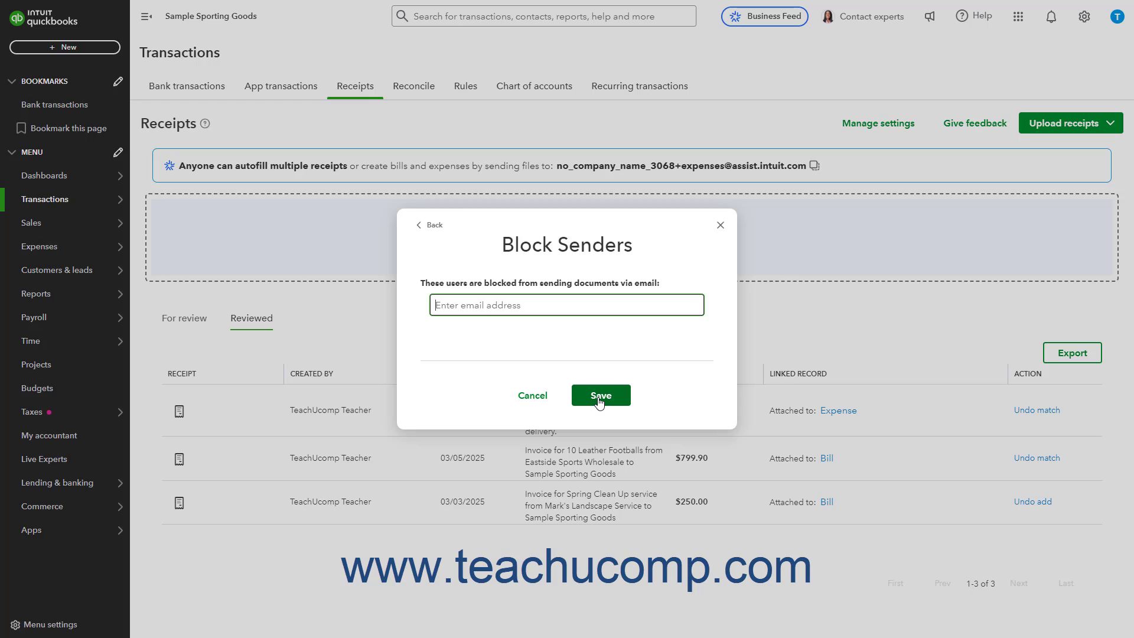
pyautogui.click(534, 396)
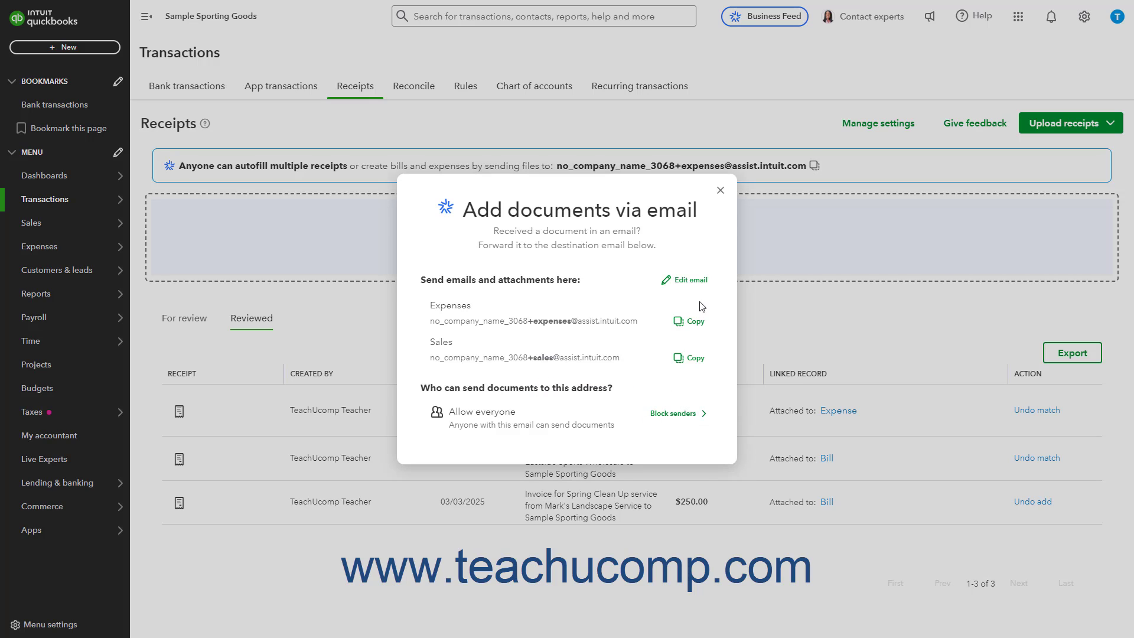
pyautogui.click(721, 190)
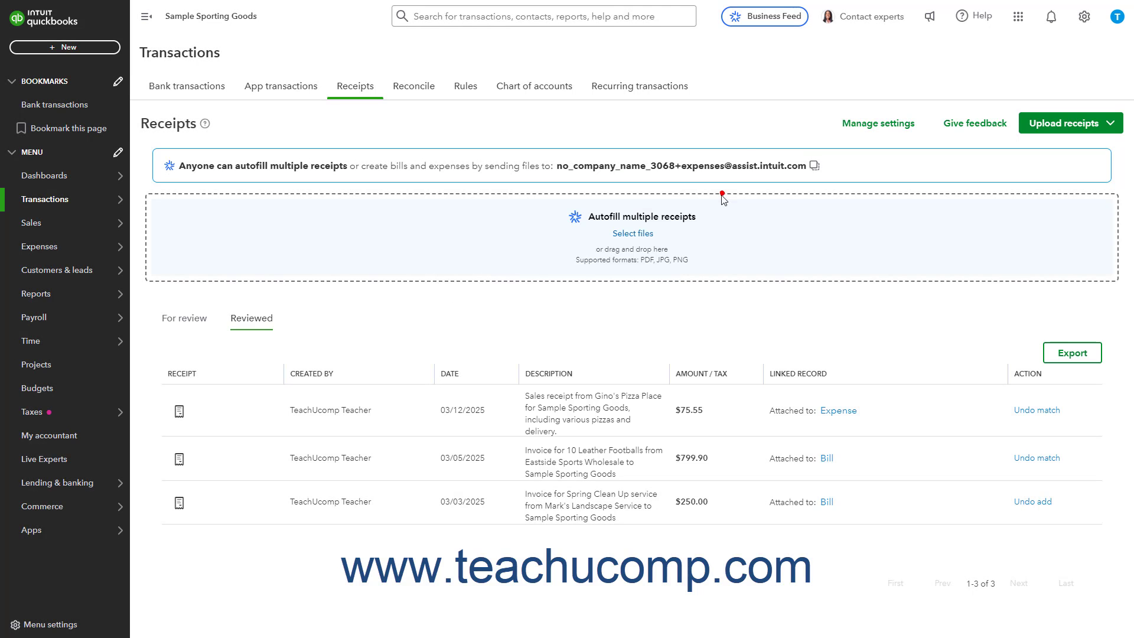